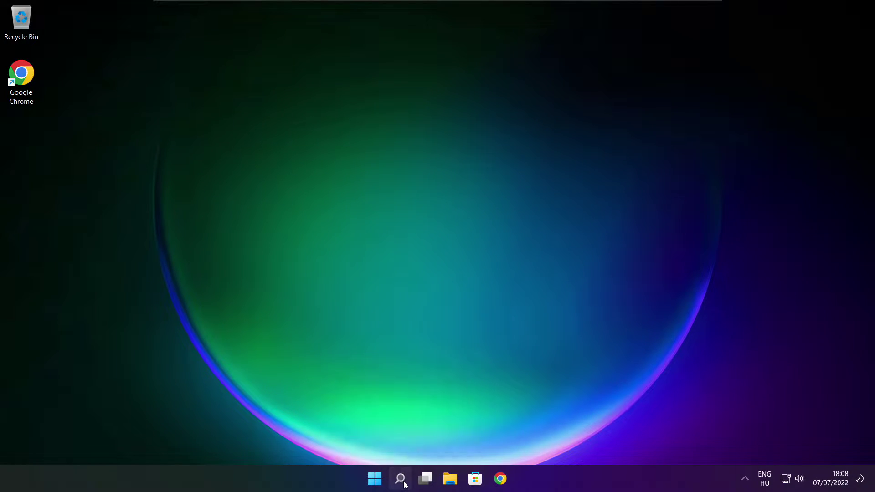
- Bring up Windows Search to look up Device Manager
{"action": "left_click", "coordinate": [401, 479]}
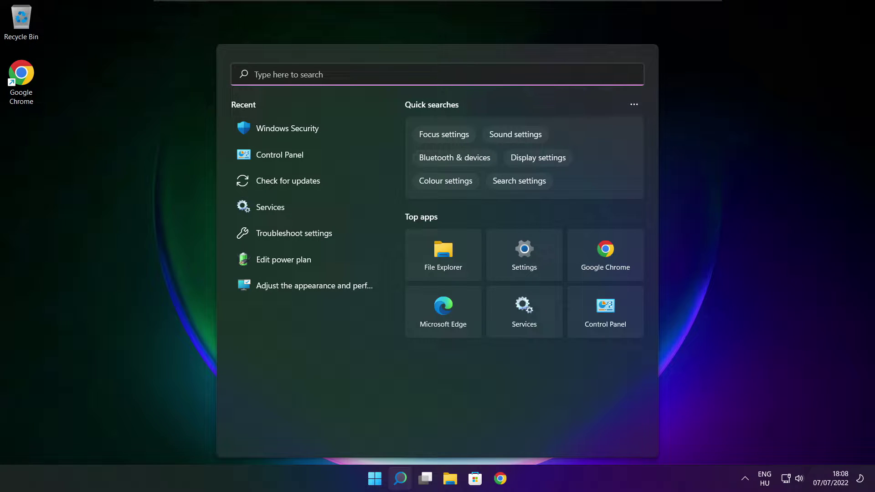
{"action": "type", "text": "devi"}
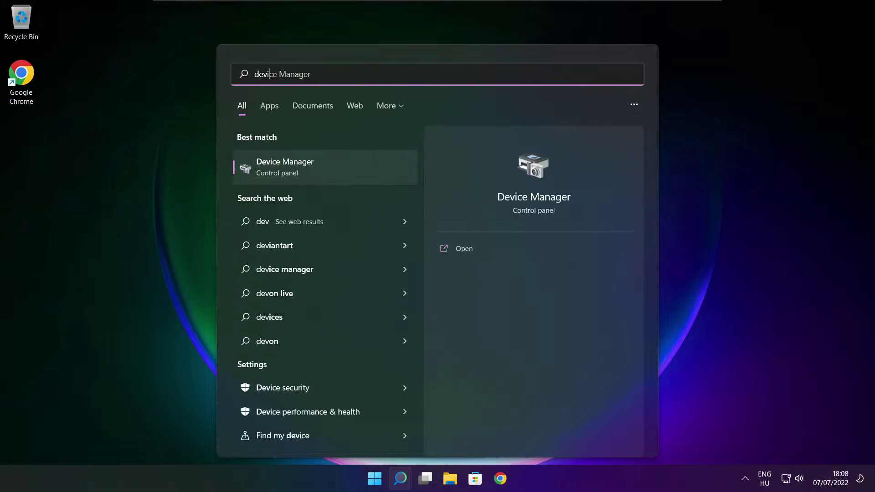
{"action": "type", "text": "ce man"}
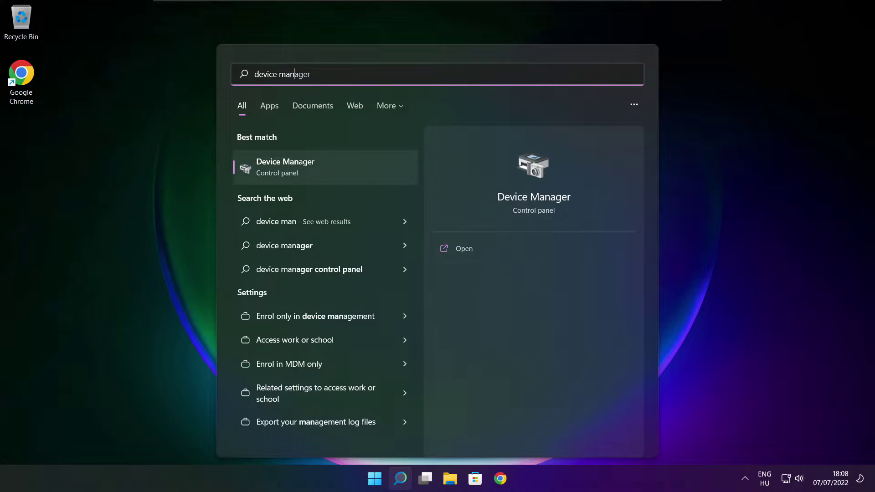
{"action": "type", "text": "ager"}
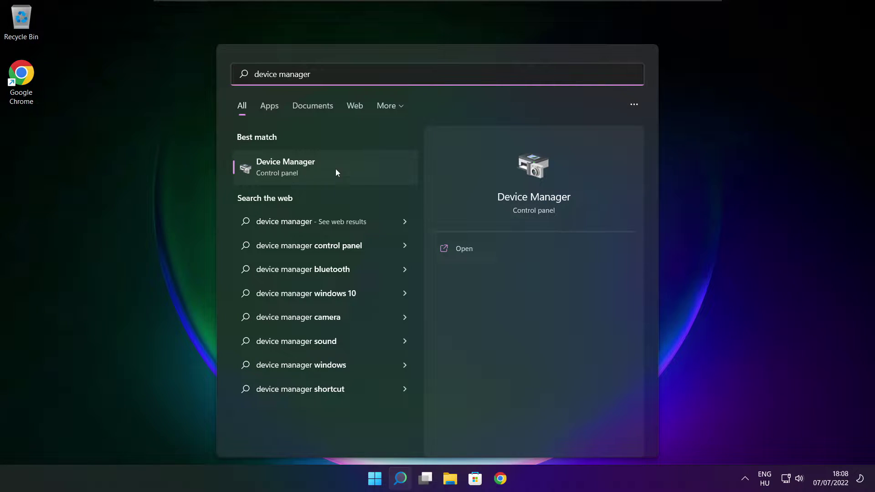
- Launch Device Manager maximised and expand Display adaptors to the VMware SVGA 3D adaptor
{"action": "left_click", "coordinate": [359, 170]}
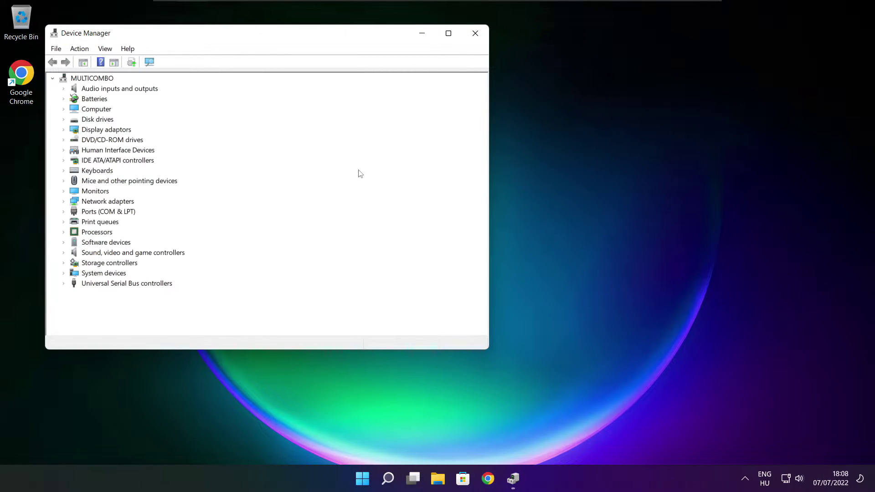
{"action": "left_click", "coordinate": [447, 33]}
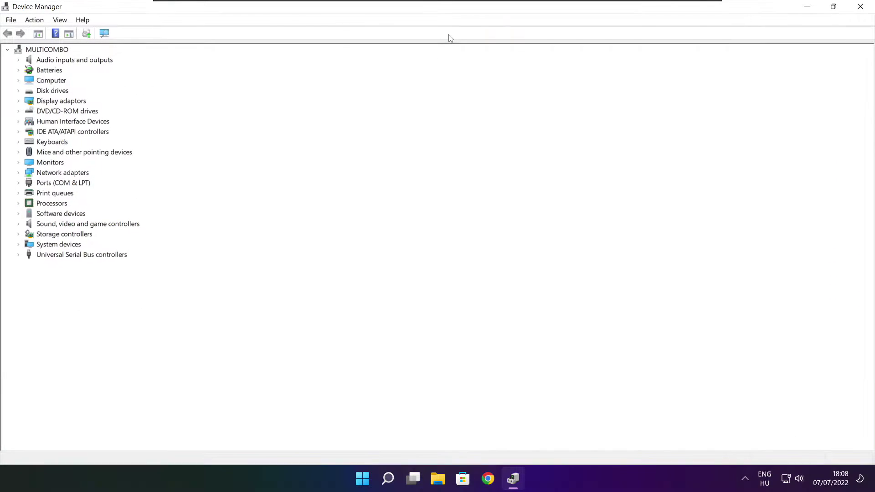
{"action": "left_click", "coordinate": [53, 102]}
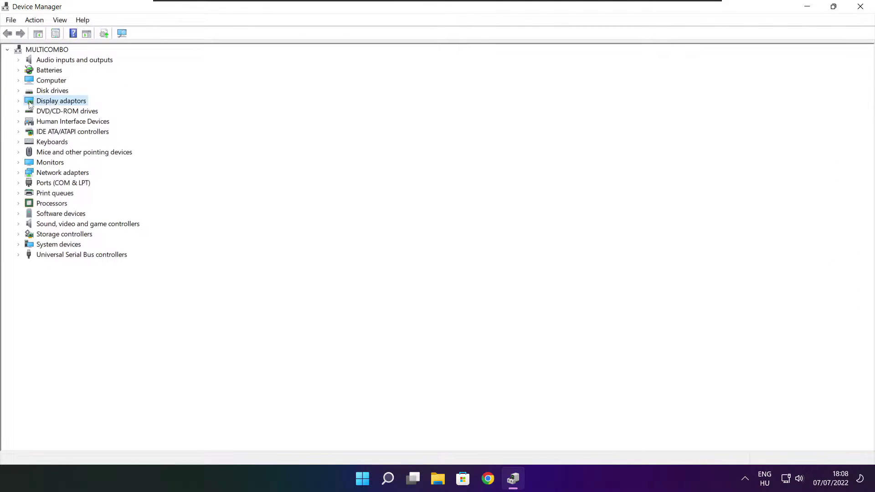
{"action": "left_click", "coordinate": [18, 101]}
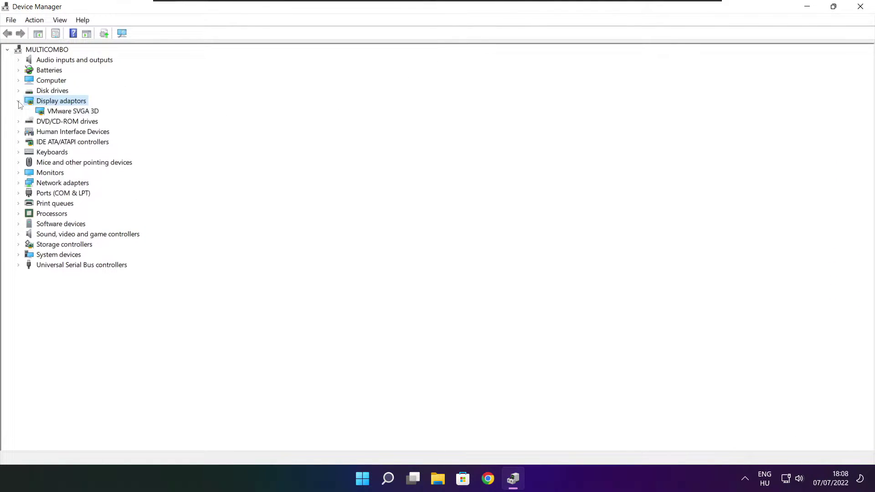
{"action": "left_click", "coordinate": [51, 112]}
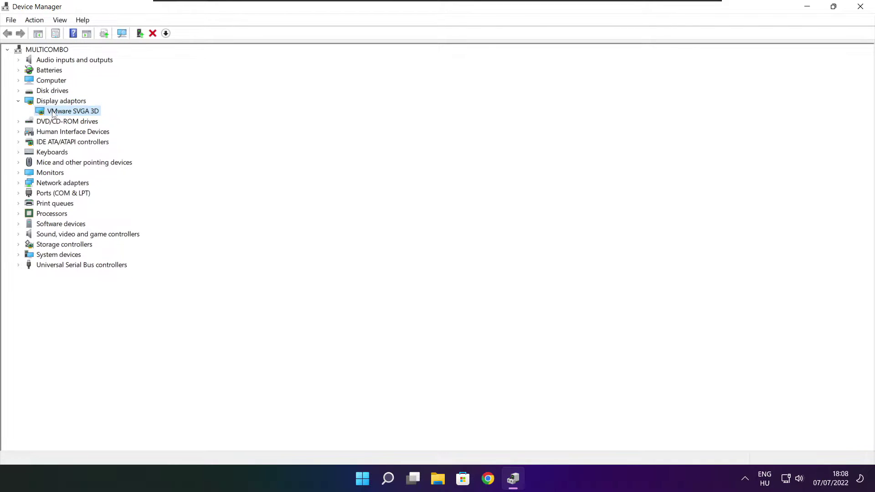
- Update the VMware SVGA 3D driver via automatic search; best driver already installed
{"action": "right_click", "coordinate": [63, 113]}
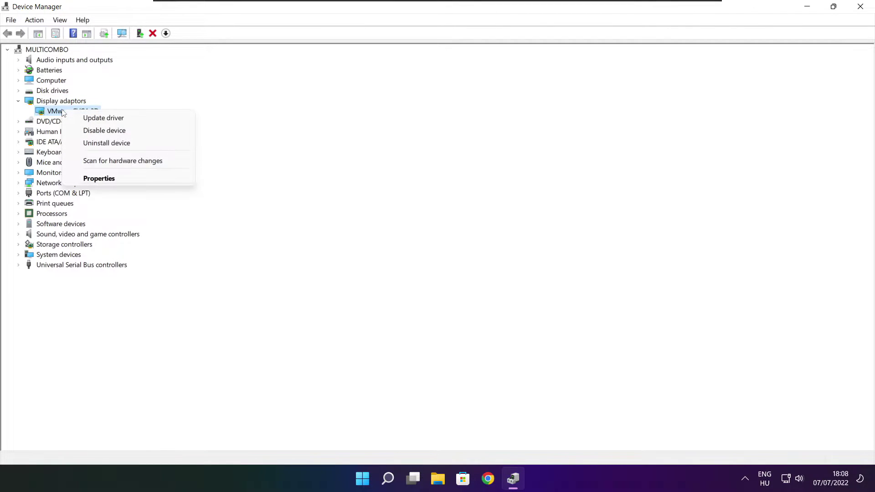
{"action": "left_click", "coordinate": [125, 120]}
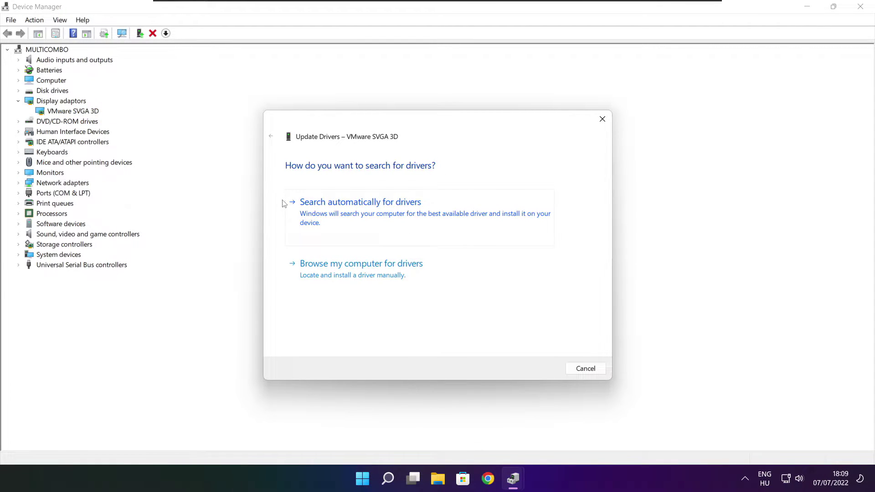
{"action": "left_click", "coordinate": [402, 219]}
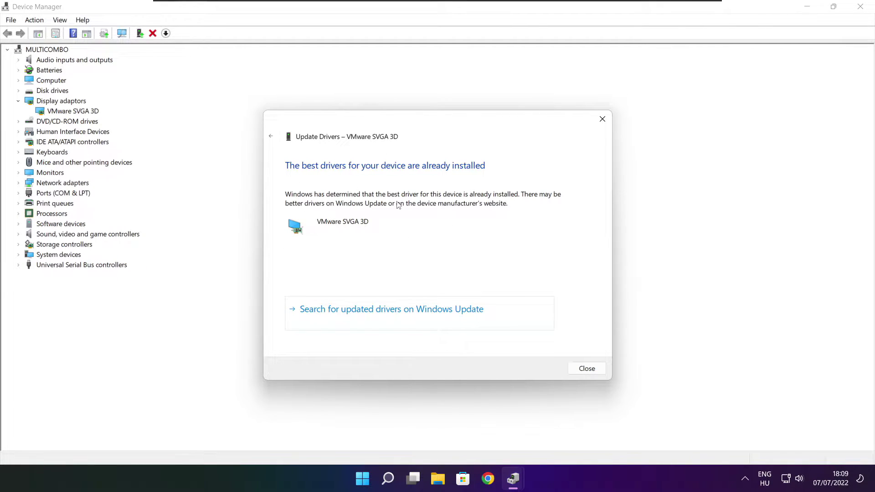
{"action": "left_click", "coordinate": [585, 372]}
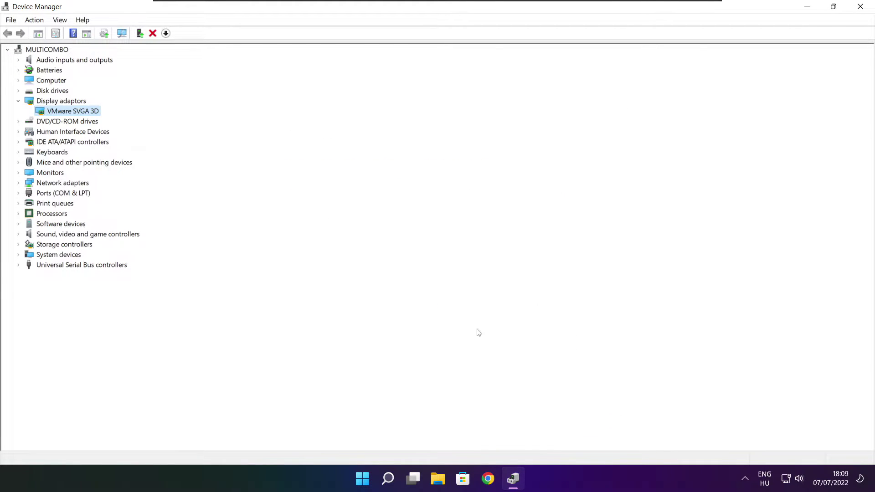
- Expand Sound, video and game controllers and select High Definition Audio Device
{"action": "left_click", "coordinate": [41, 236]}
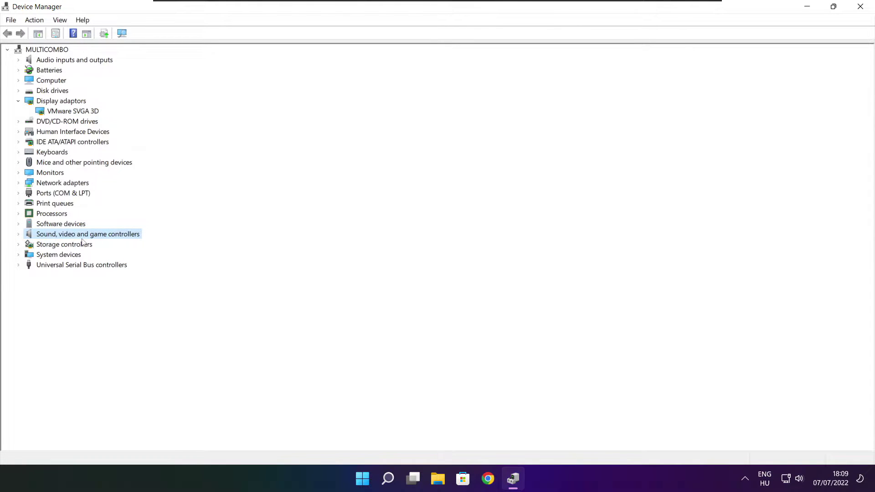
{"action": "left_click", "coordinate": [19, 234]}
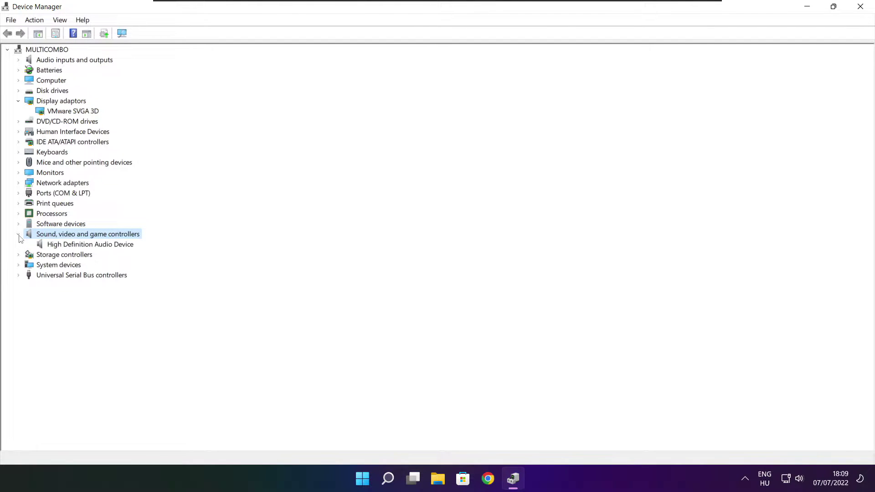
{"action": "left_click", "coordinate": [83, 246]}
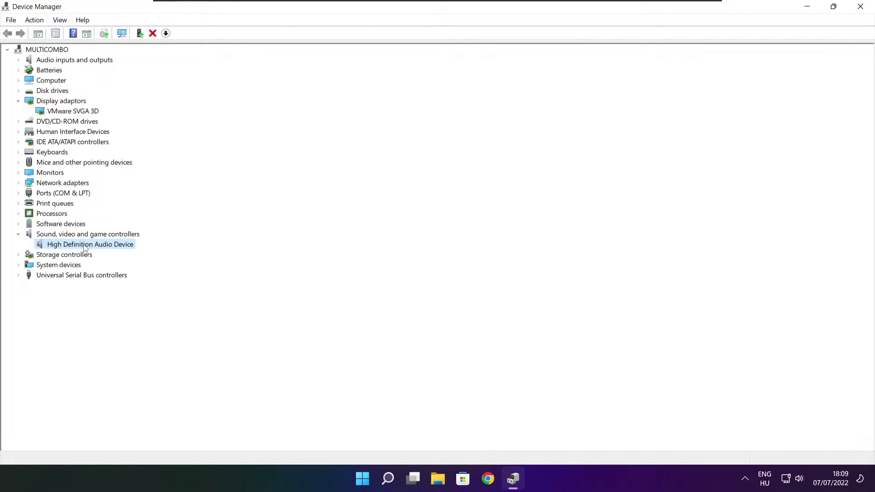
{"action": "right_click", "coordinate": [85, 247]}
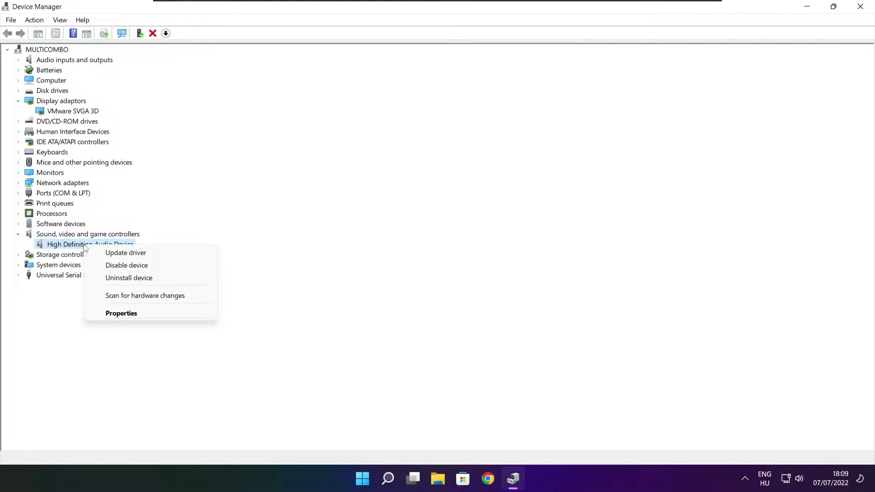
- Update the audio driver via automatic search, confirm it is current, and close Device Manager
{"action": "left_click", "coordinate": [170, 256]}
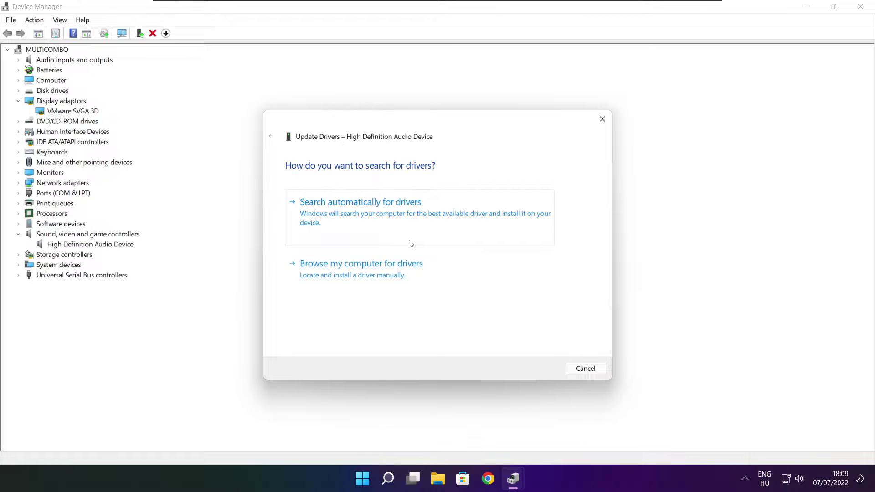
{"action": "left_click", "coordinate": [381, 216]}
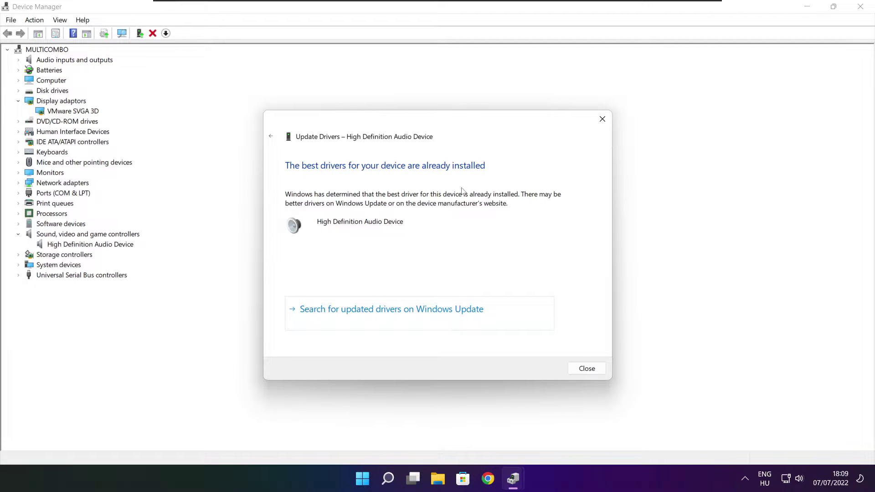
{"action": "left_click", "coordinate": [587, 369]}
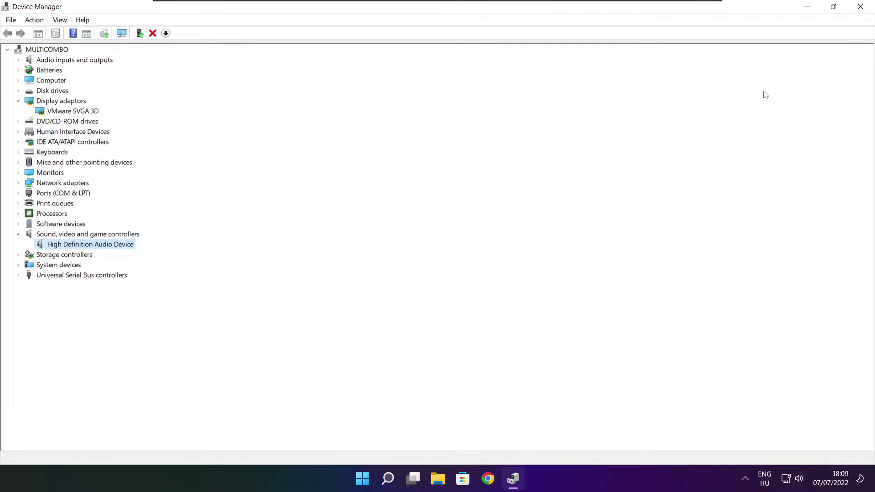
{"action": "left_click", "coordinate": [863, 9]}
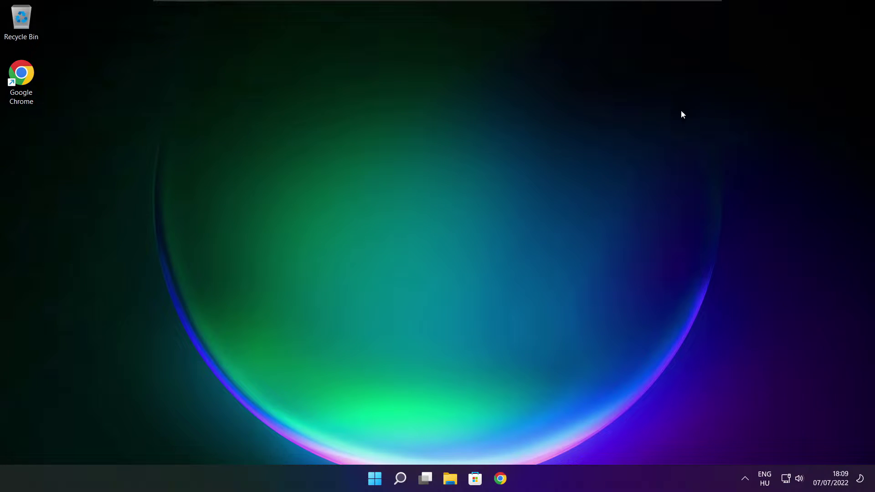
- Via 'edit power plan' search, make High performance the active plan in Power Options and close it
{"action": "left_click", "coordinate": [402, 483]}
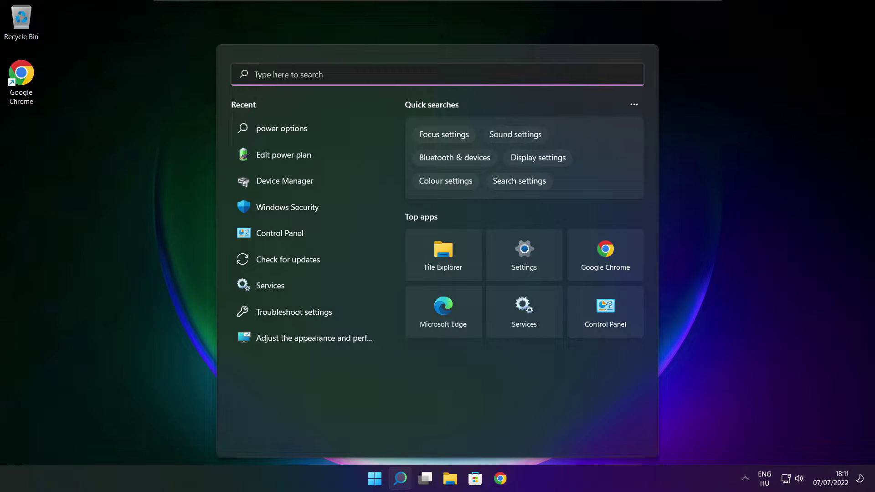
{"action": "type", "text": "edit power plan"}
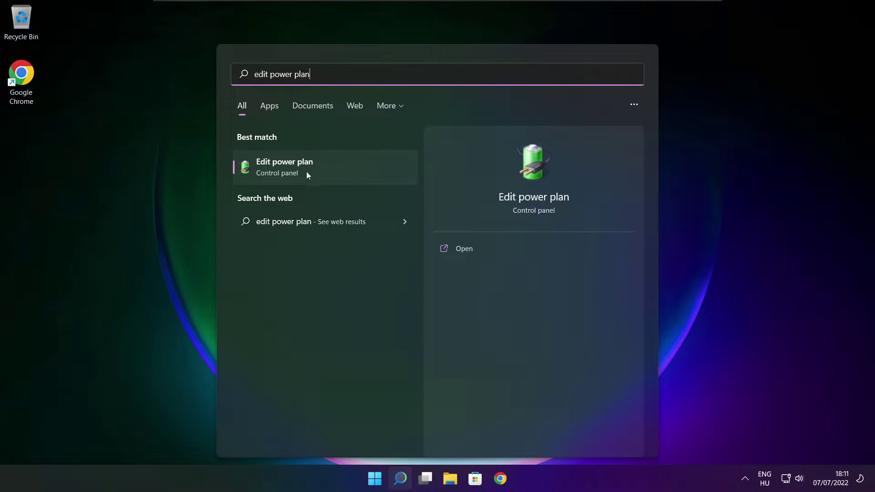
{"action": "left_click", "coordinate": [348, 172]}
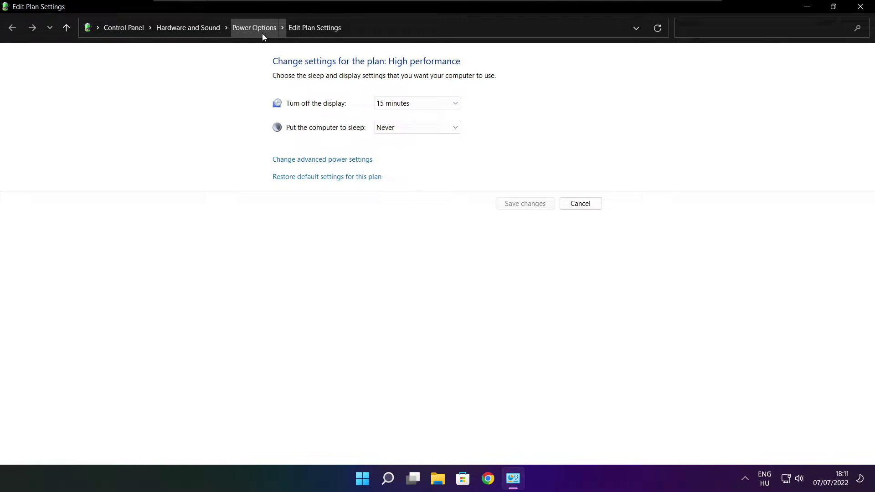
{"action": "left_click", "coordinate": [260, 33]}
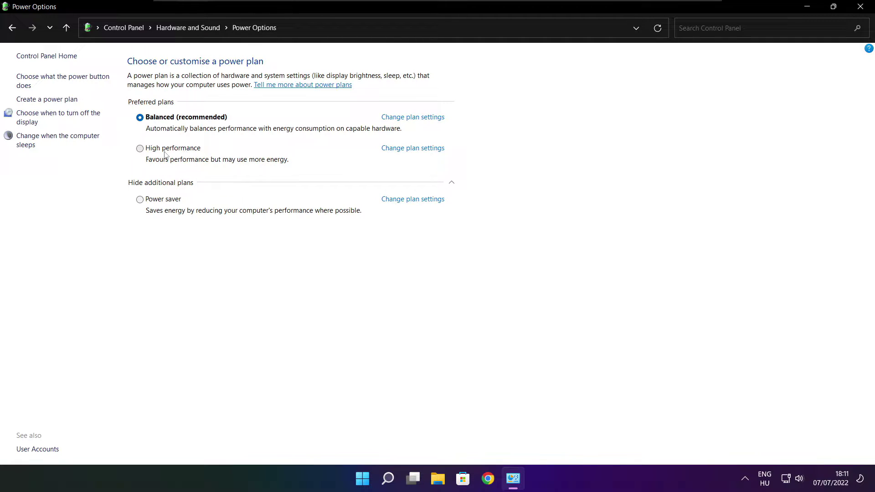
{"action": "left_click", "coordinate": [180, 152]}
{"action": "left_click", "coordinate": [863, 5]}
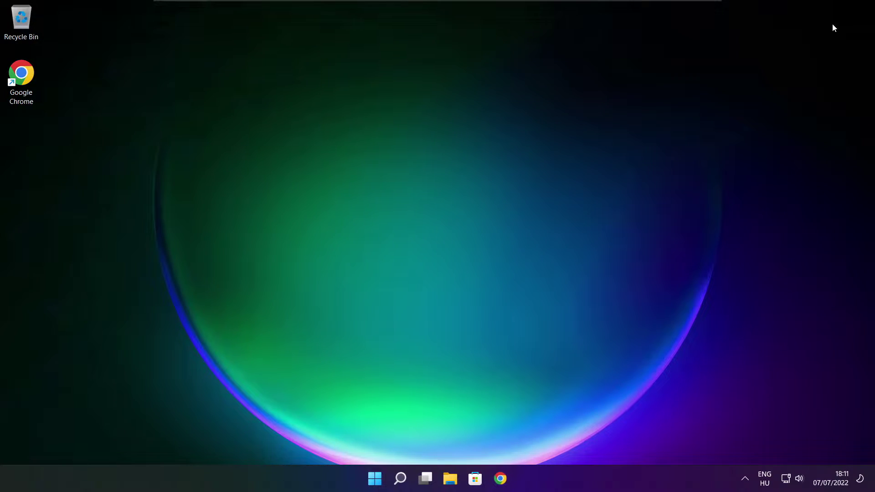
- Search 'game mode' and reach the Game Mode settings page, toggling Game Mode
{"action": "left_click", "coordinate": [402, 481]}
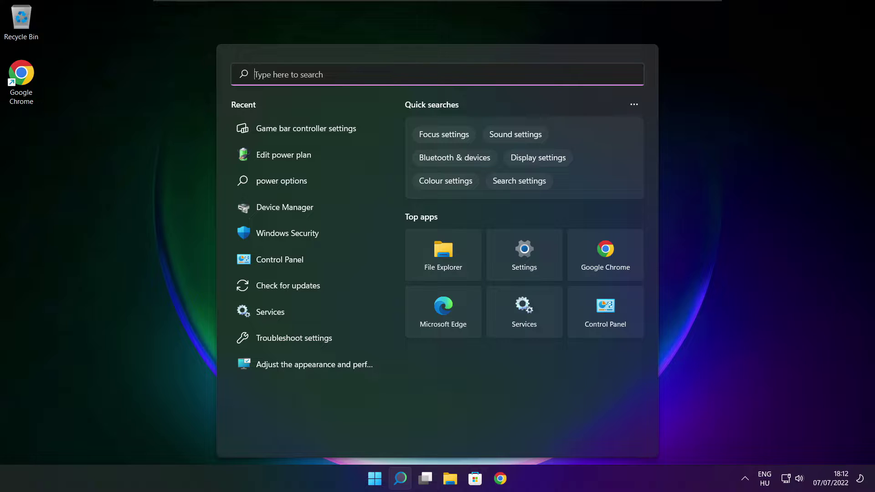
{"action": "type", "text": "game m"}
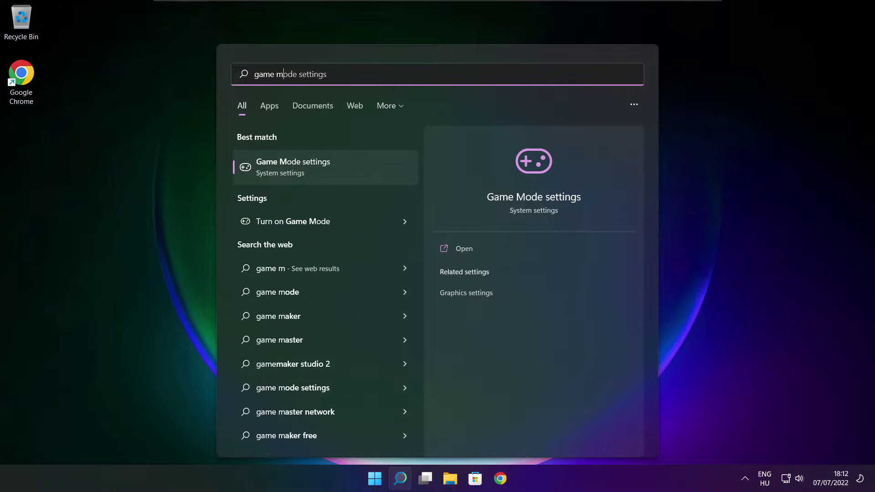
{"action": "type", "text": "ode"}
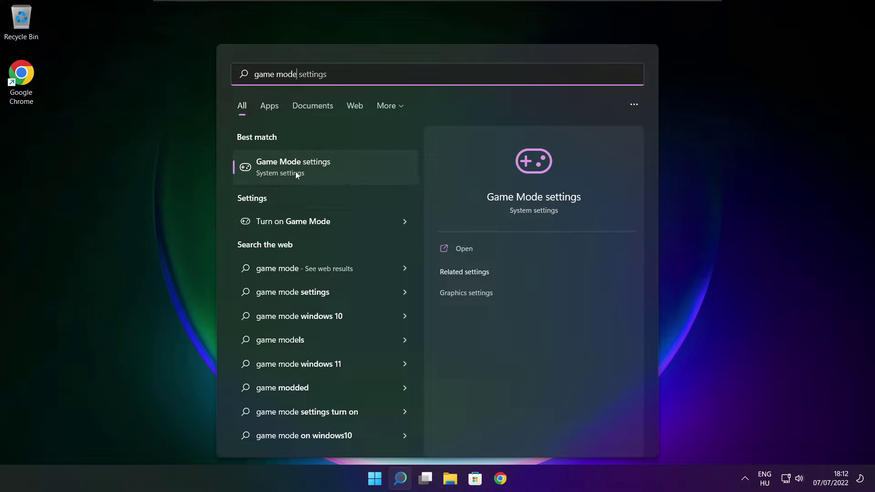
{"action": "left_click", "coordinate": [347, 167]}
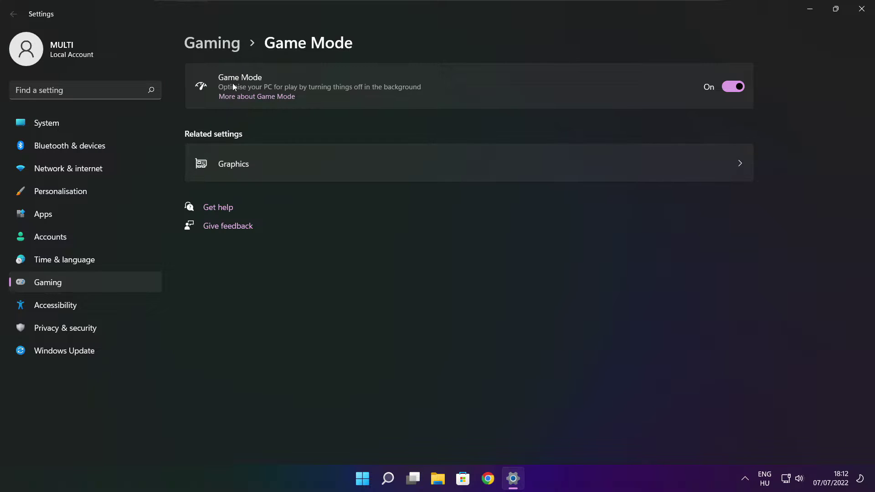
{"action": "left_click", "coordinate": [737, 87]}
- In Gaming > Xbox Game Bar, switch off controller-button opening of Game Bar and close Settings
{"action": "left_click", "coordinate": [216, 46]}
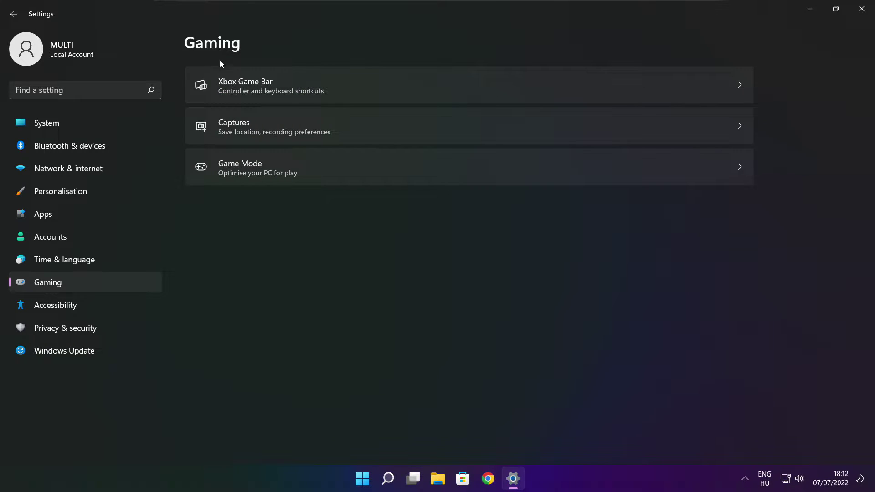
{"action": "left_click", "coordinate": [356, 97]}
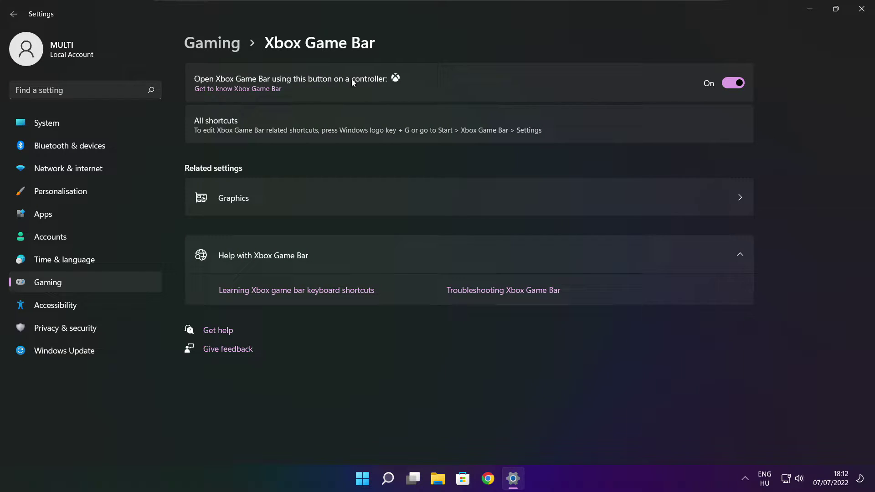
{"action": "left_click", "coordinate": [726, 84]}
{"action": "left_click", "coordinate": [862, 9]}
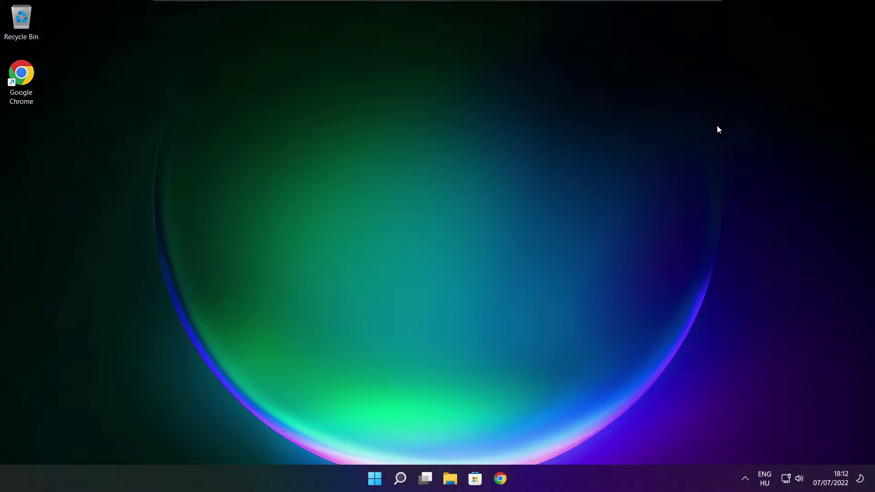
- Launch Task Manager from the Start button's Win+X menu
{"action": "right_click", "coordinate": [375, 480]}
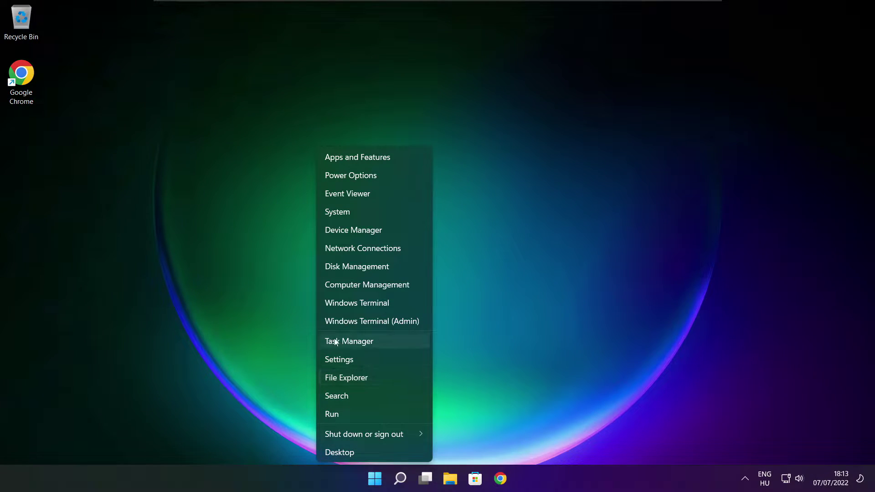
{"action": "left_click", "coordinate": [376, 341]}
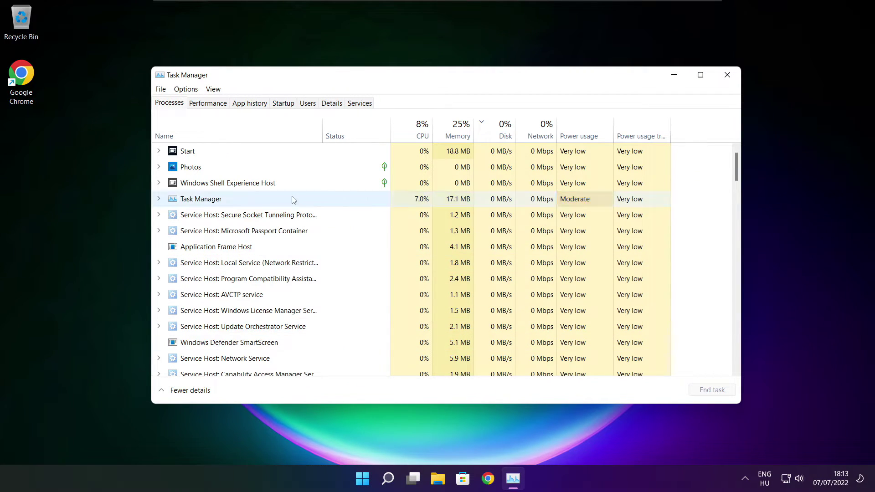
- On the Startup tab, disable Cortana and Microsoft Edge from launching at start-up
{"action": "left_click", "coordinate": [286, 107]}
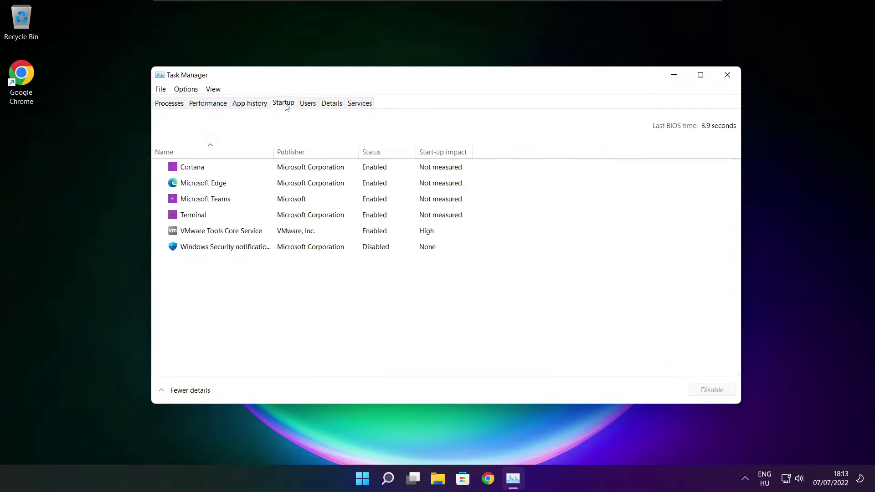
{"action": "left_click", "coordinate": [301, 171]}
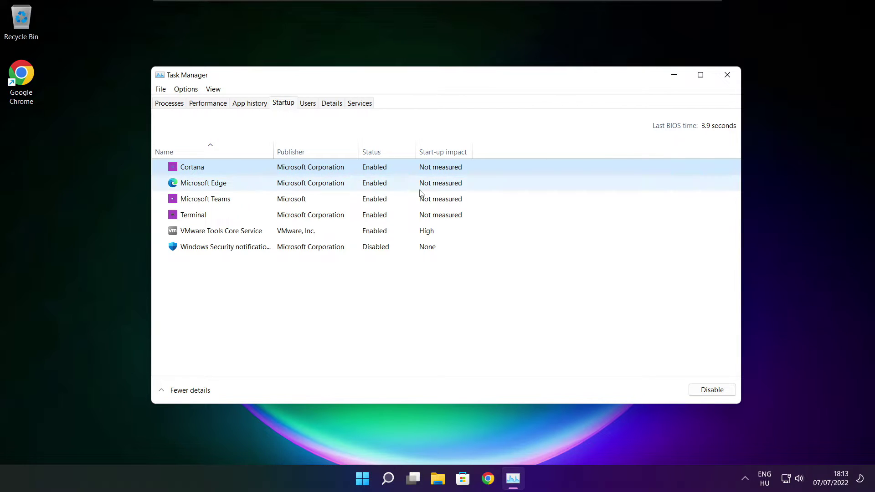
{"action": "left_click", "coordinate": [711, 390]}
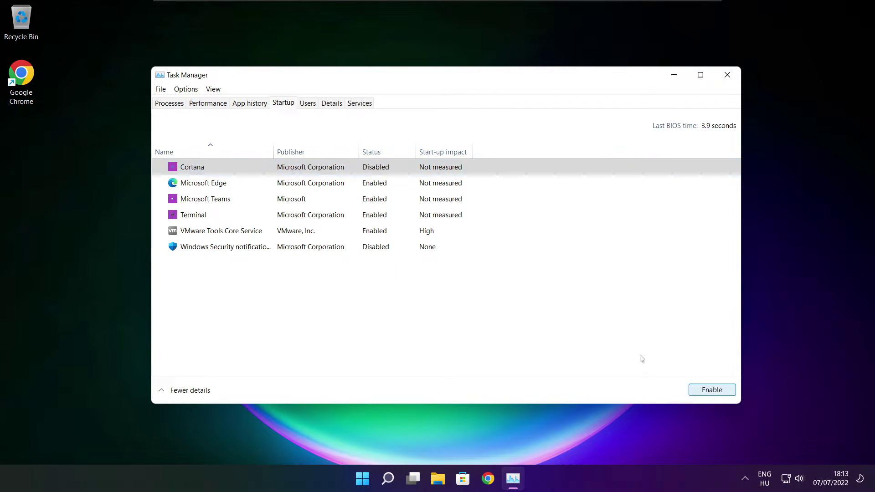
{"action": "left_click", "coordinate": [272, 186]}
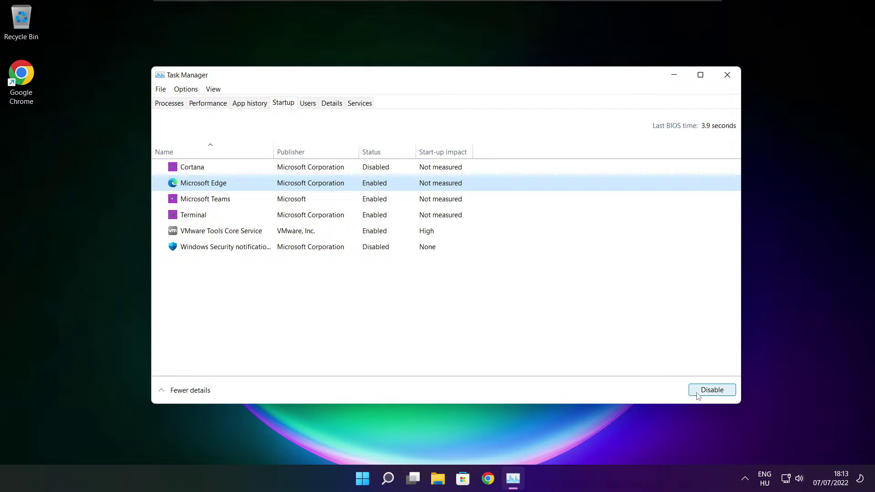
{"action": "left_click", "coordinate": [712, 391]}
- Disable Microsoft Teams and Terminal at start-up, then close Task Manager
{"action": "left_click", "coordinate": [387, 200]}
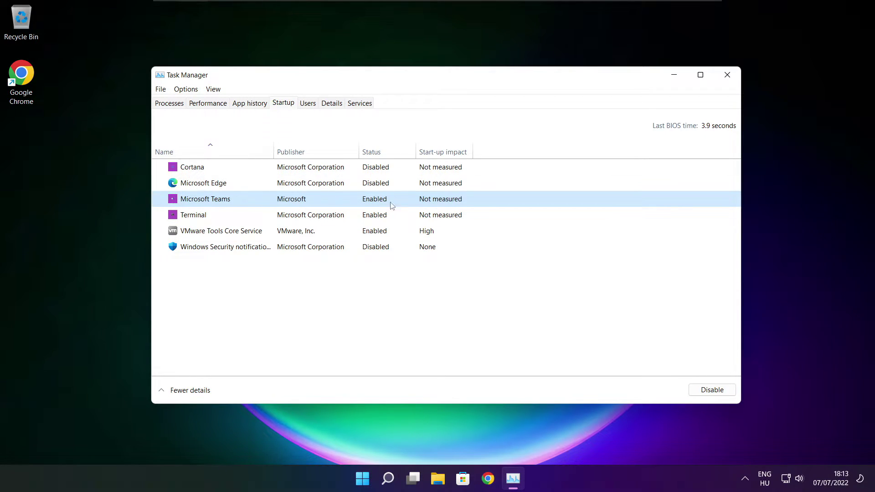
{"action": "left_click", "coordinate": [723, 394]}
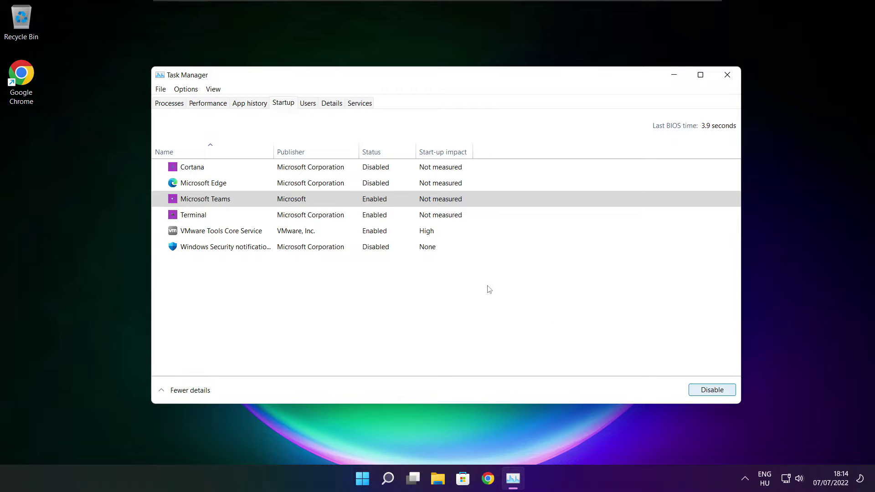
{"action": "left_click", "coordinate": [333, 221]}
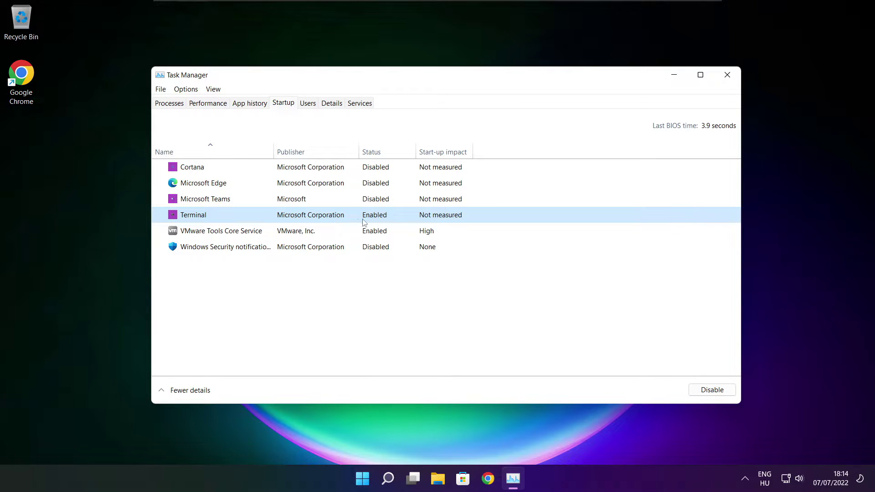
{"action": "left_click", "coordinate": [723, 395]}
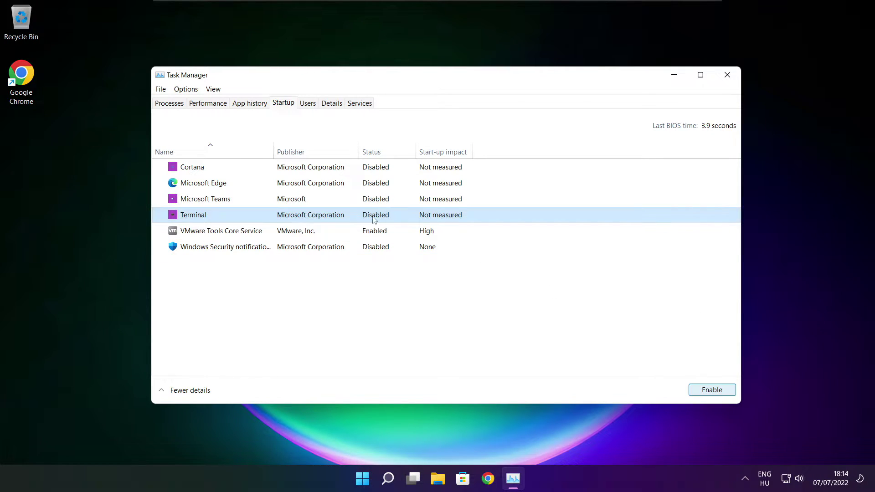
{"action": "left_click", "coordinate": [727, 75]}
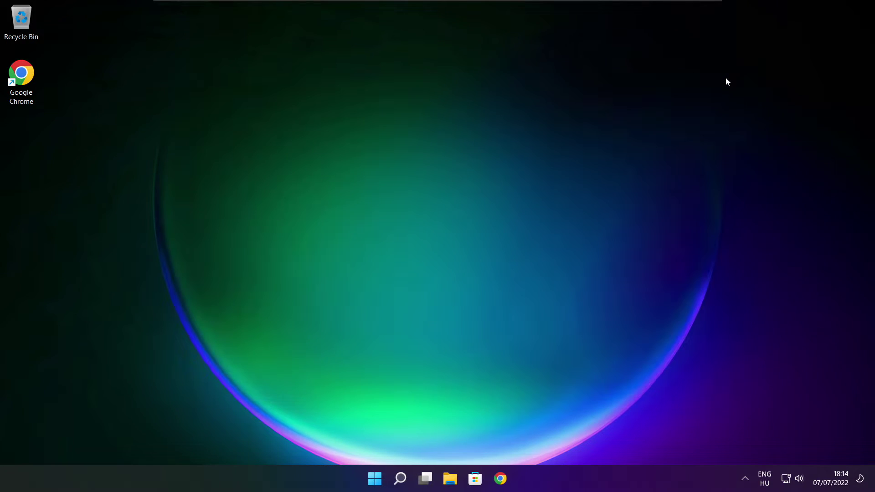
- Via 'optimise' search, analyse drive C: in Optimise Drives (9% fragmented) and optimise it
{"action": "left_click", "coordinate": [401, 479]}
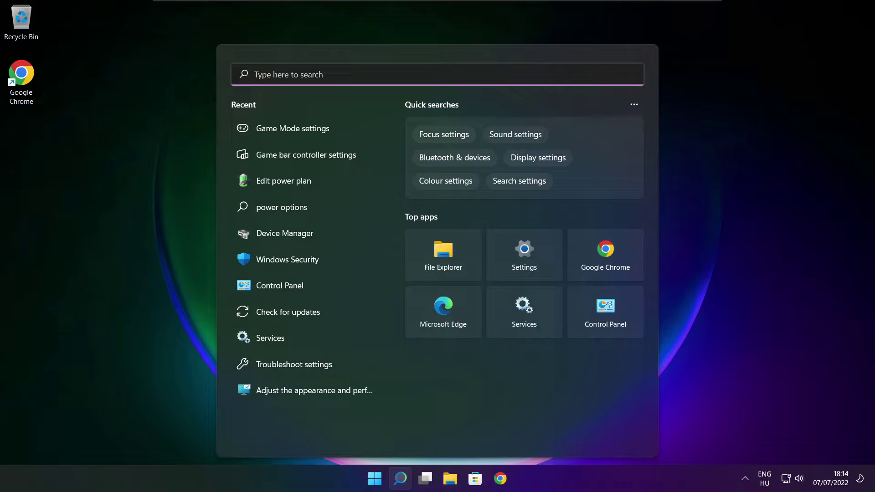
{"action": "type", "text": "optim"}
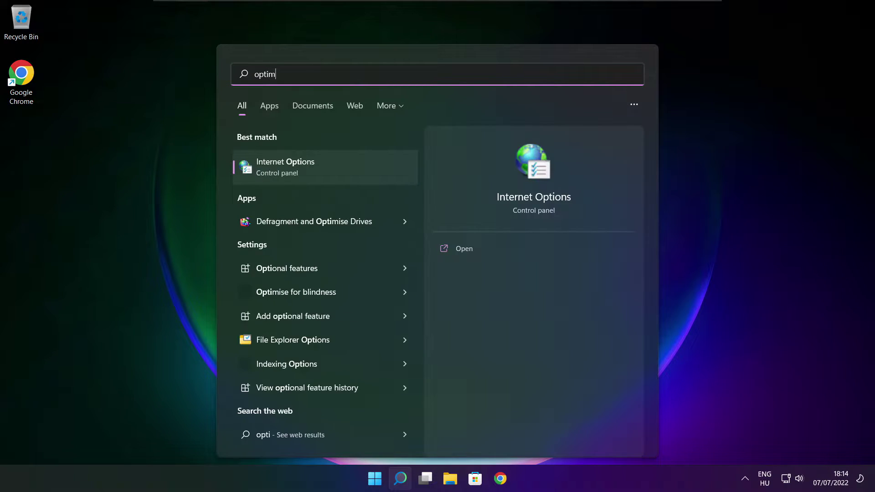
{"action": "type", "text": "ise"}
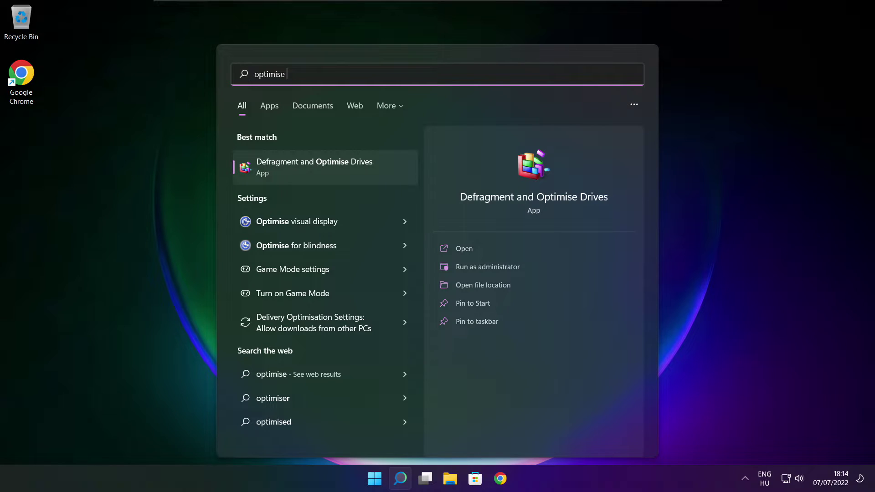
{"action": "left_click", "coordinate": [335, 166]}
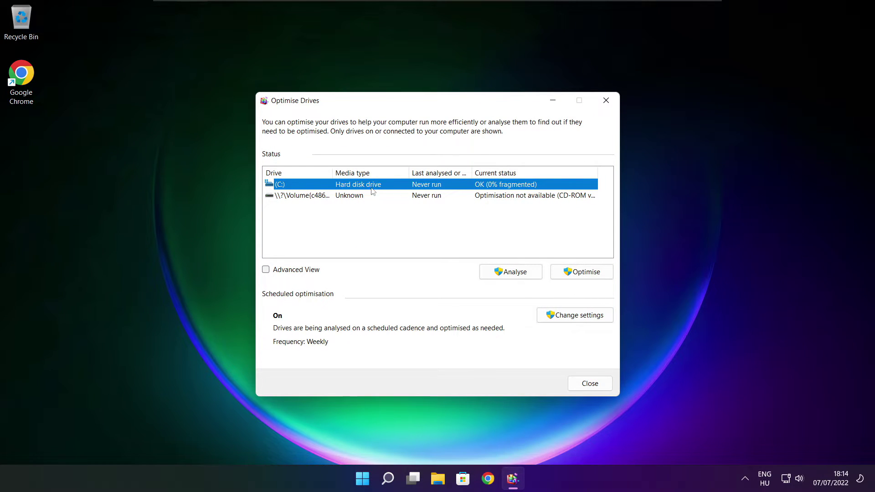
{"action": "left_click", "coordinate": [509, 272]}
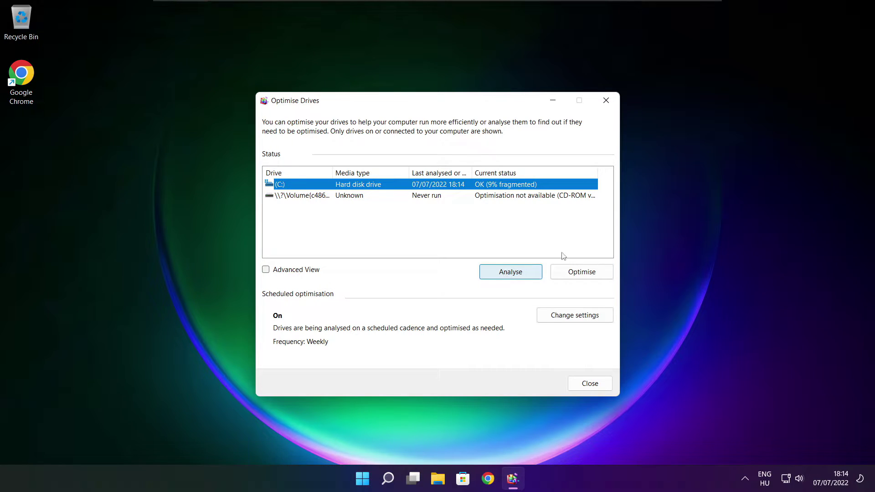
{"action": "left_click", "coordinate": [581, 275]}
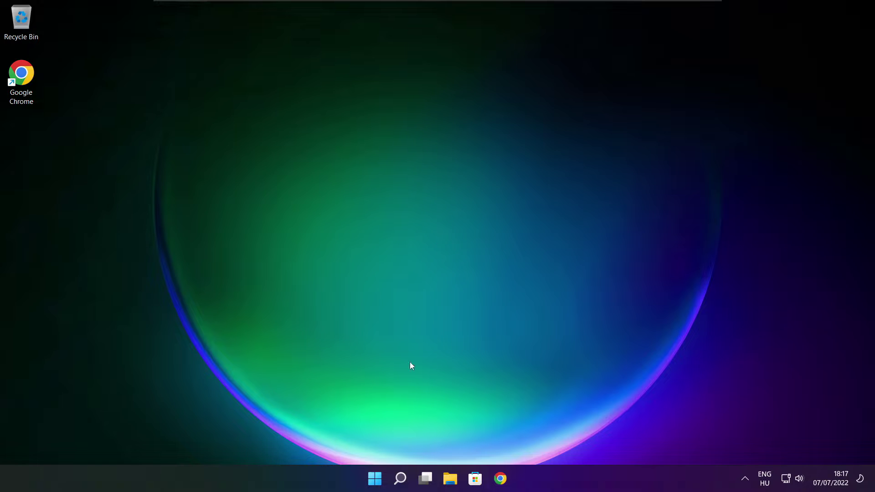
- Via 'updates' search, run Check for updates in Windows Update and close Settings
{"action": "left_click", "coordinate": [401, 480]}
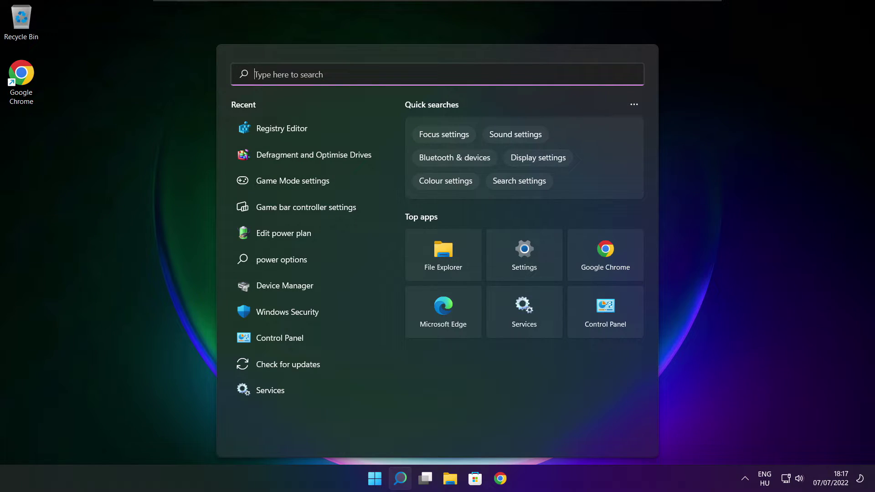
{"action": "type", "text": "updates"}
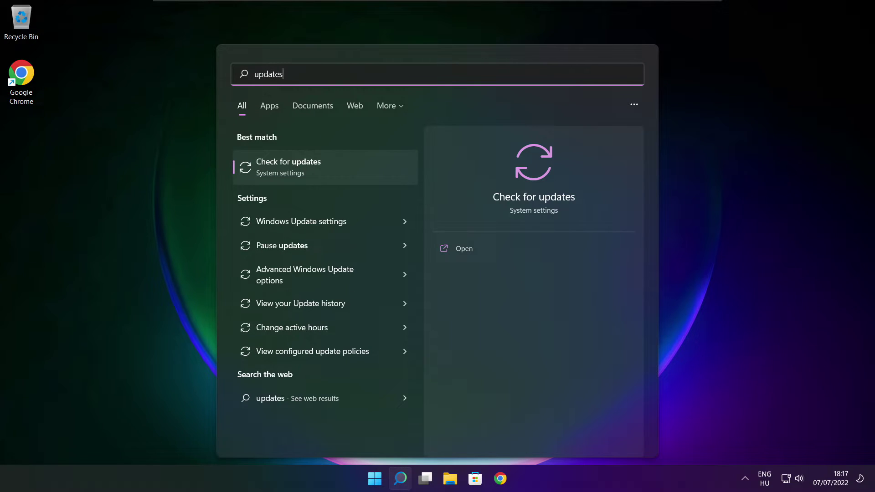
{"action": "left_click", "coordinate": [318, 169]}
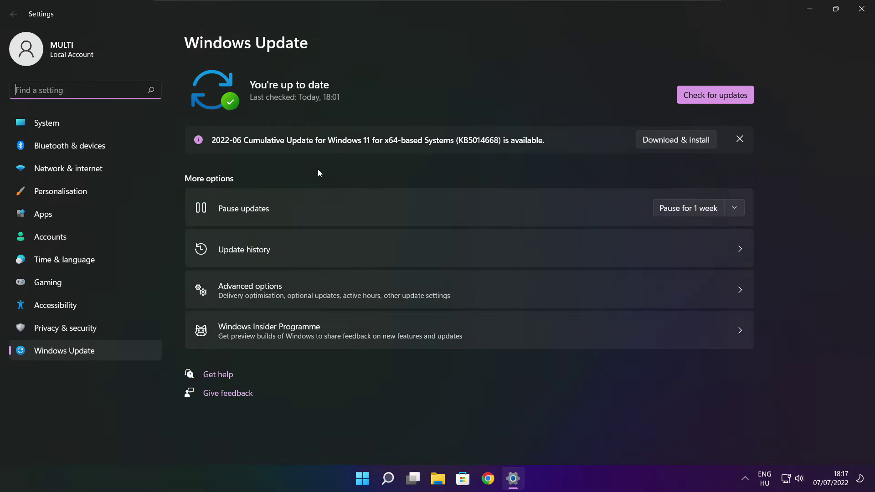
{"action": "left_click", "coordinate": [715, 95]}
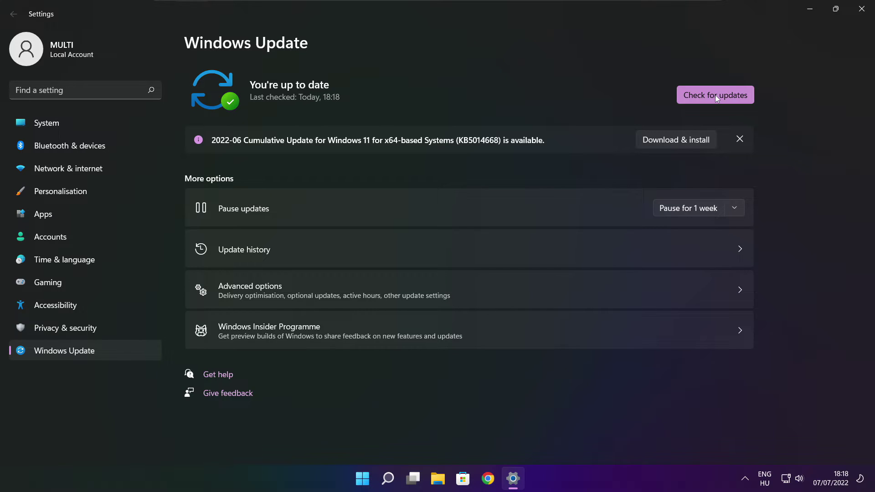
{"action": "left_click", "coordinate": [861, 10]}
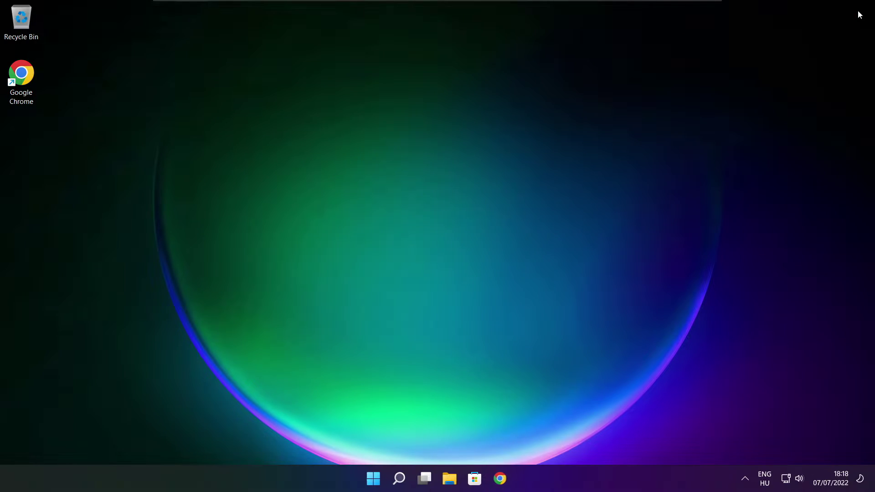
- Launch Registry Editor from Windows search and centre its window
{"action": "left_click", "coordinate": [400, 479]}
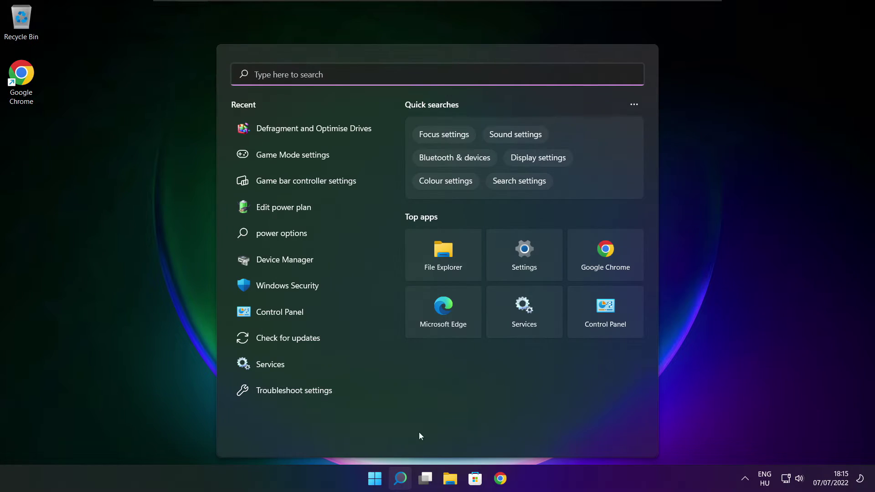
{"action": "type", "text": "reg"}
{"action": "type", "text": "edit"}
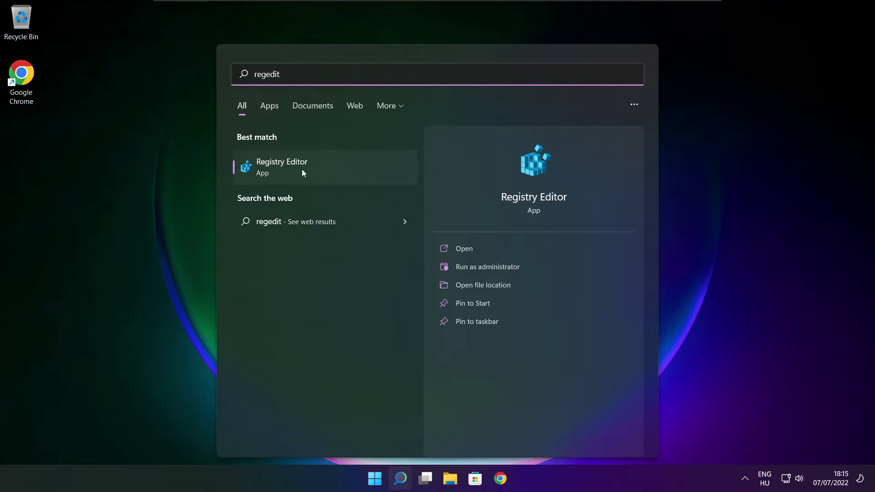
{"action": "left_click", "coordinate": [334, 165]}
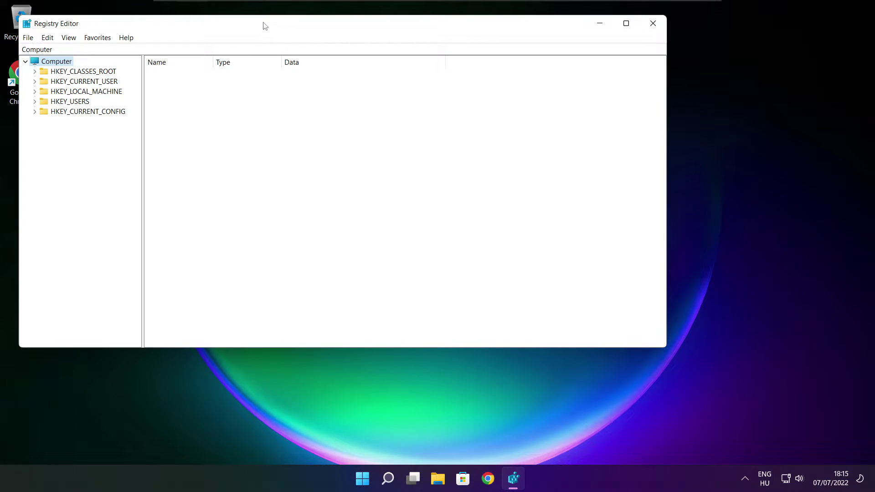
{"action": "left_click_drag", "start_coordinate": [264, 24], "coordinate": [356, 90]}
- Browse the tree to HKEY_CURRENT_USER\System\GameConfigStore and show its values
{"action": "left_click", "coordinate": [131, 150]}
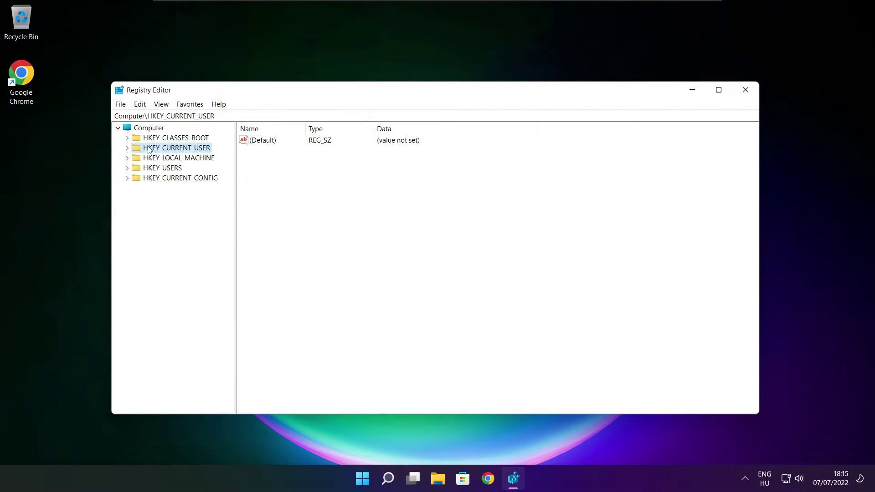
{"action": "left_click", "coordinate": [128, 148]}
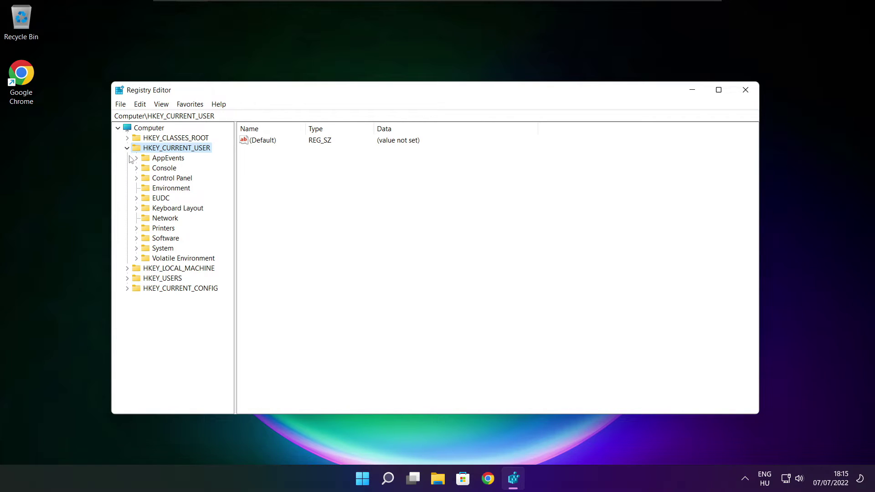
{"action": "left_click", "coordinate": [147, 251]}
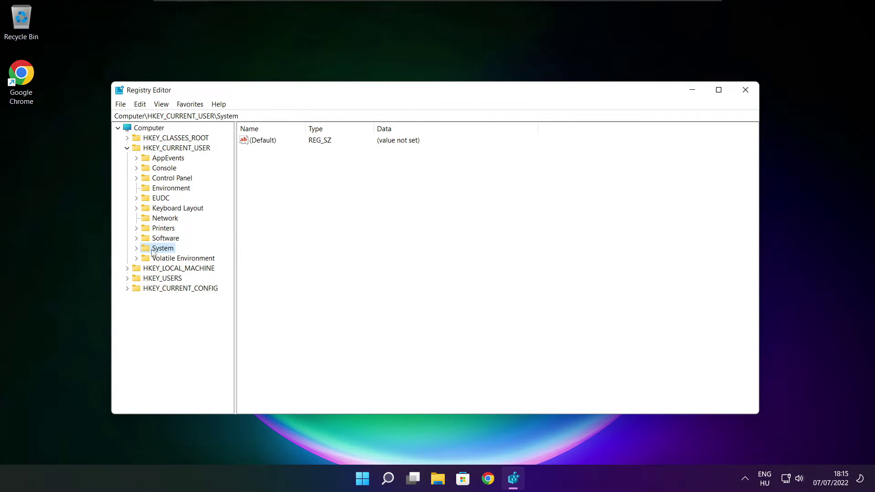
{"action": "left_click", "coordinate": [137, 249]}
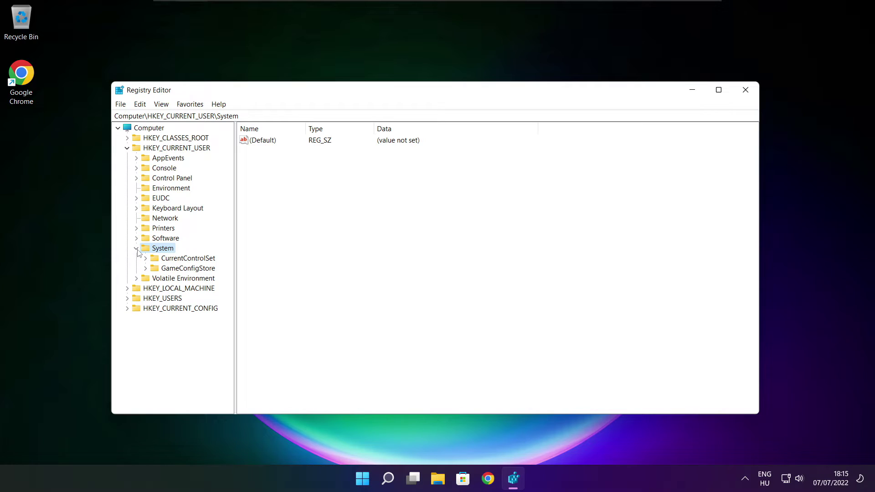
{"action": "left_click", "coordinate": [175, 269]}
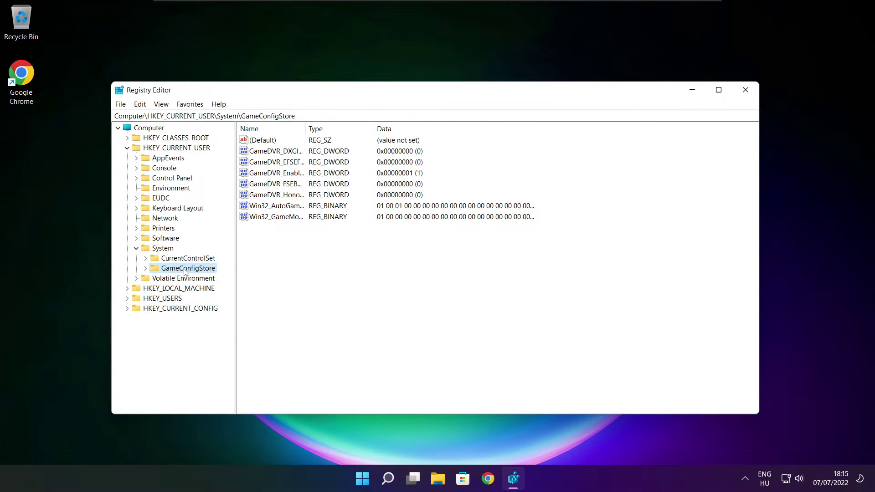
{"action": "left_click_drag", "start_coordinate": [305, 128], "coordinate": [384, 128]}
- Set the GameDVR_Enabled value to 0 and confirm
{"action": "left_click", "coordinate": [260, 175]}
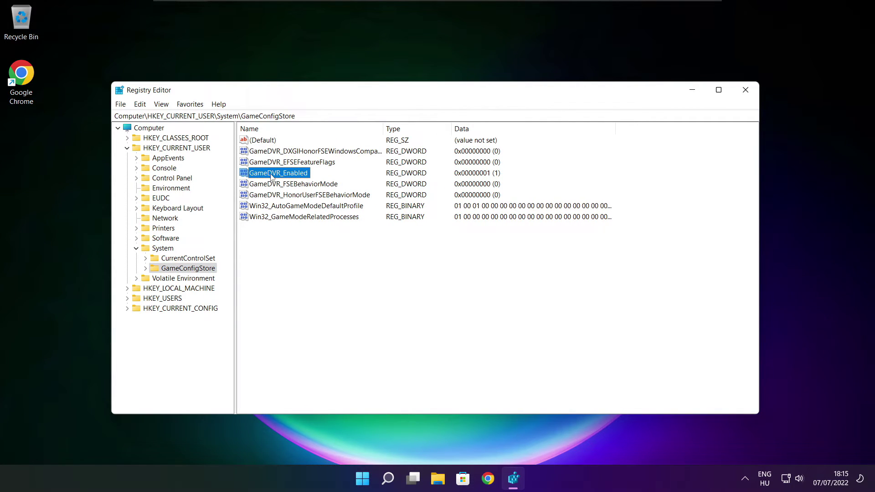
{"action": "double_click", "coordinate": [278, 176]}
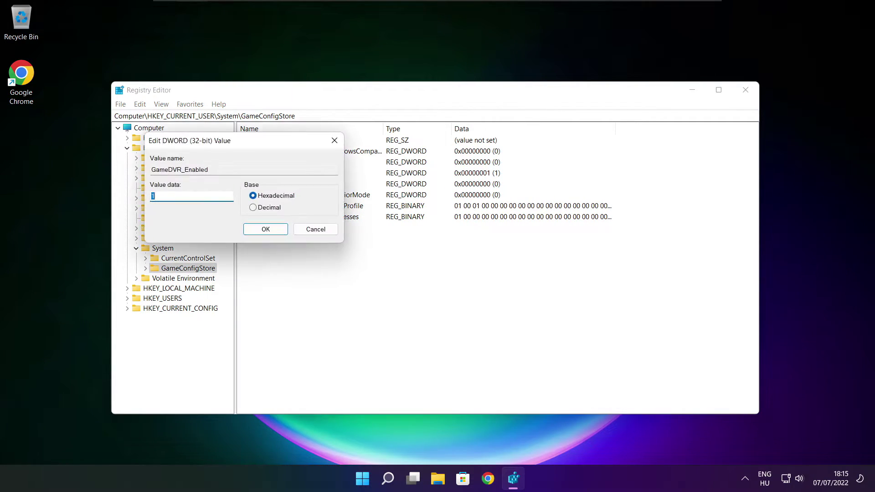
{"action": "left_click_drag", "start_coordinate": [257, 150], "coordinate": [459, 179]}
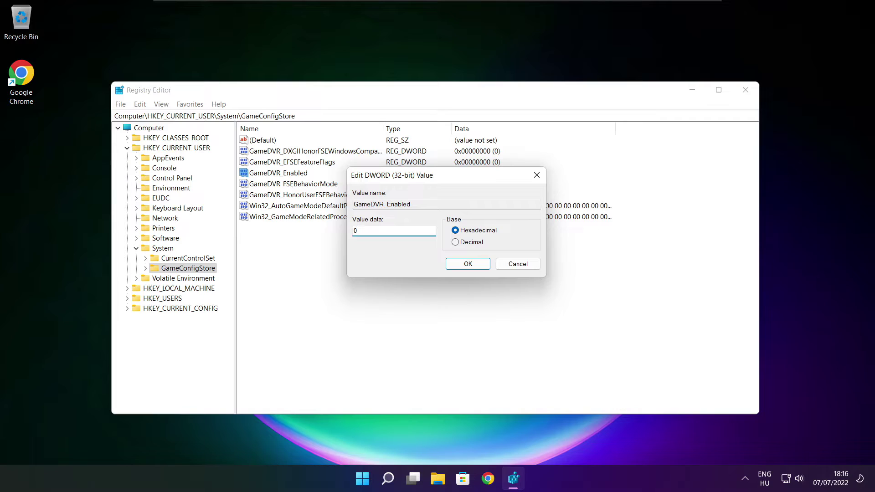
{"action": "left_click", "coordinate": [468, 264]}
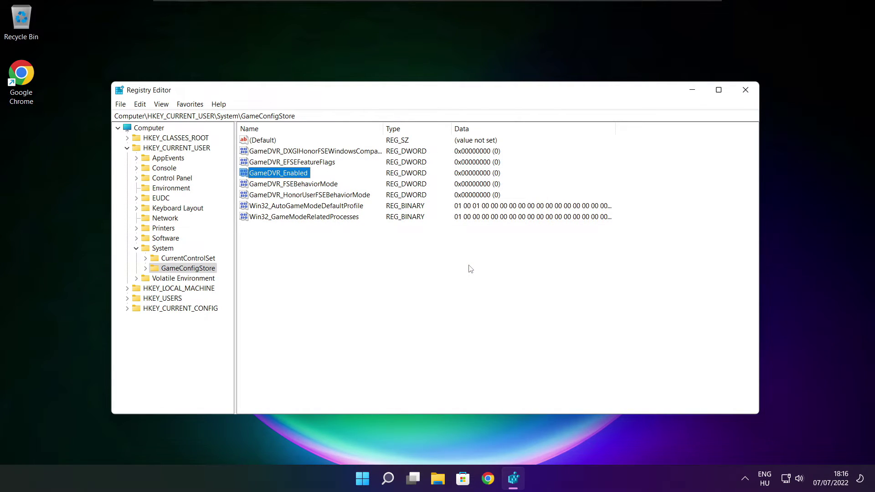
- Collapse HKEY_CURRENT_USER and expand HKEY_LOCAL_MACHINE\SOFTWARE\Microsoft
{"action": "left_click", "coordinate": [126, 147]}
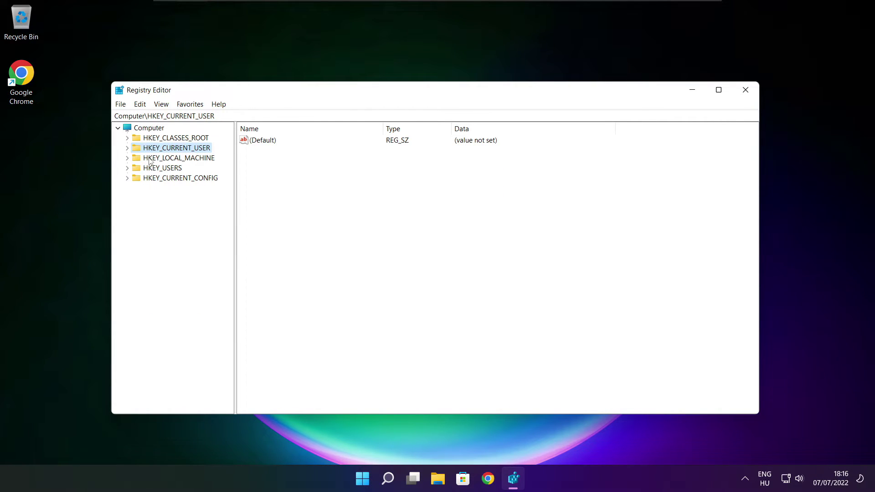
{"action": "left_click", "coordinate": [138, 158]}
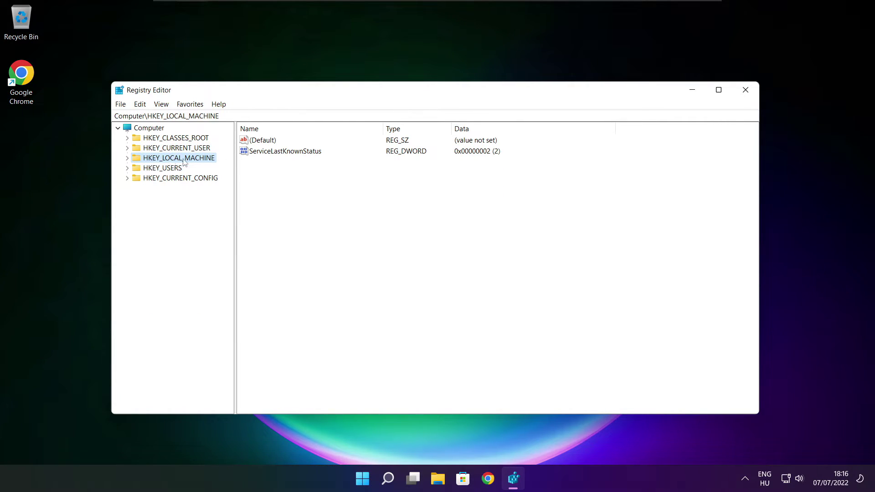
{"action": "left_click", "coordinate": [128, 159]}
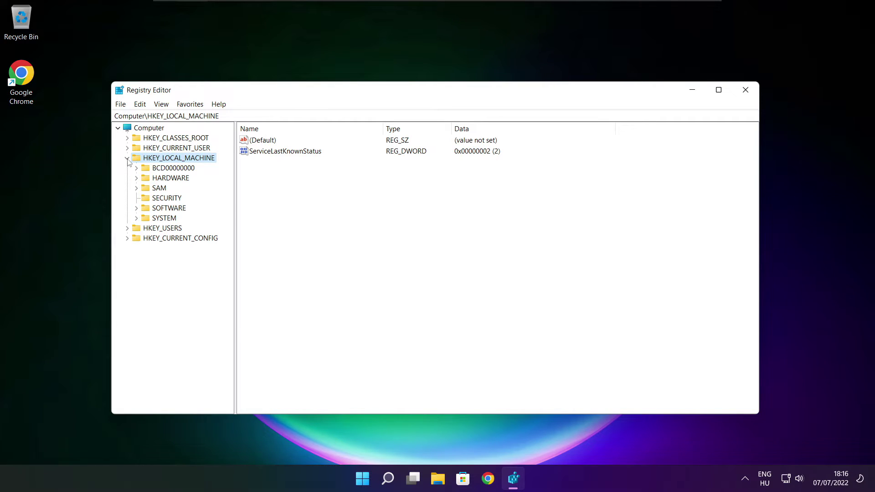
{"action": "left_click", "coordinate": [159, 211]}
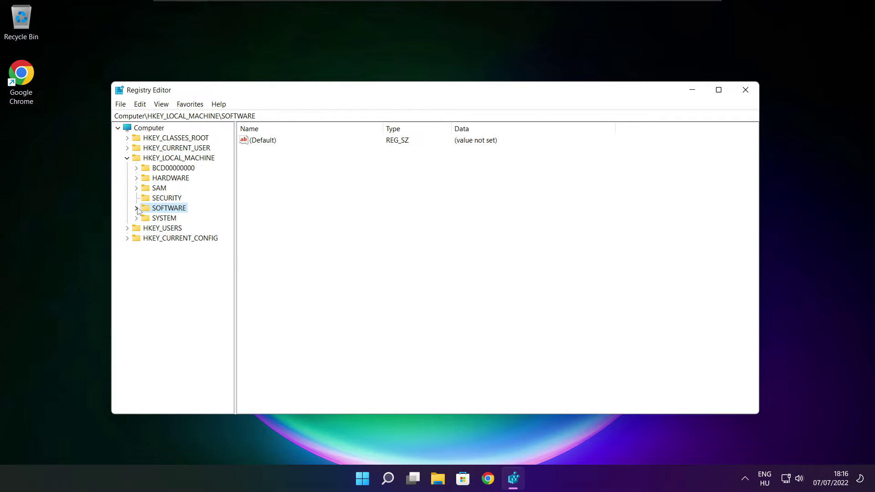
{"action": "left_click", "coordinate": [137, 209]}
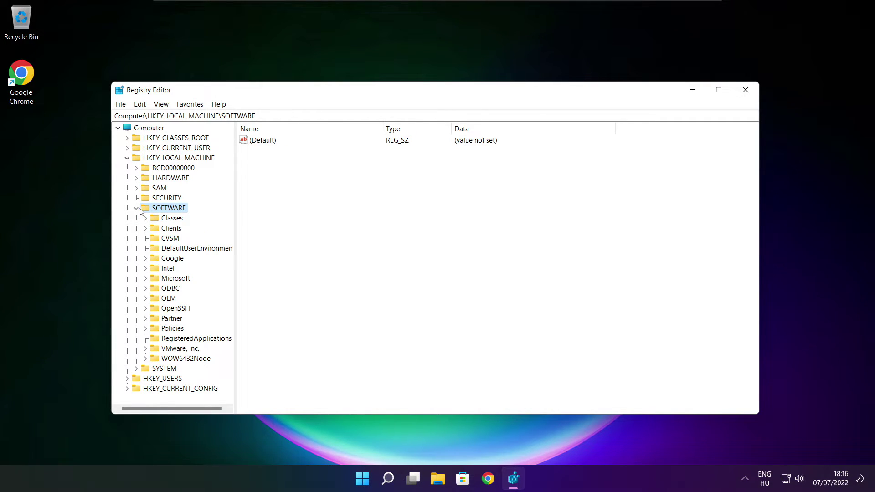
{"action": "left_click", "coordinate": [169, 280]}
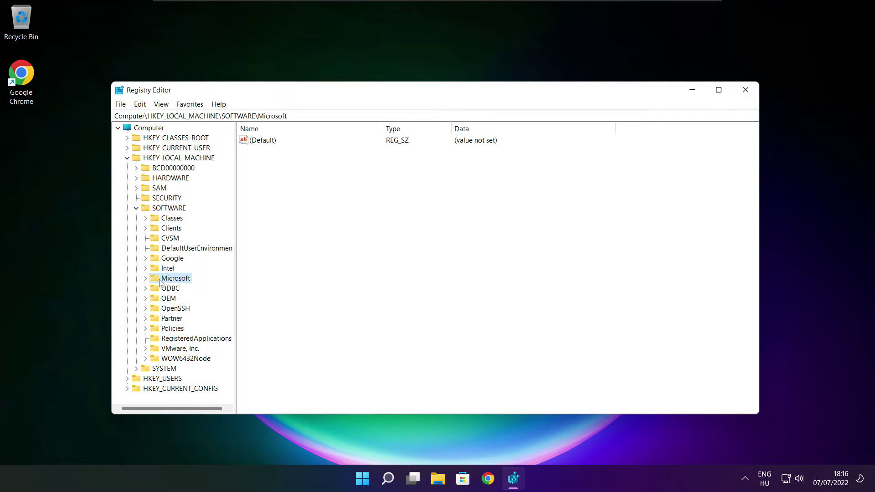
{"action": "left_click", "coordinate": [146, 279]}
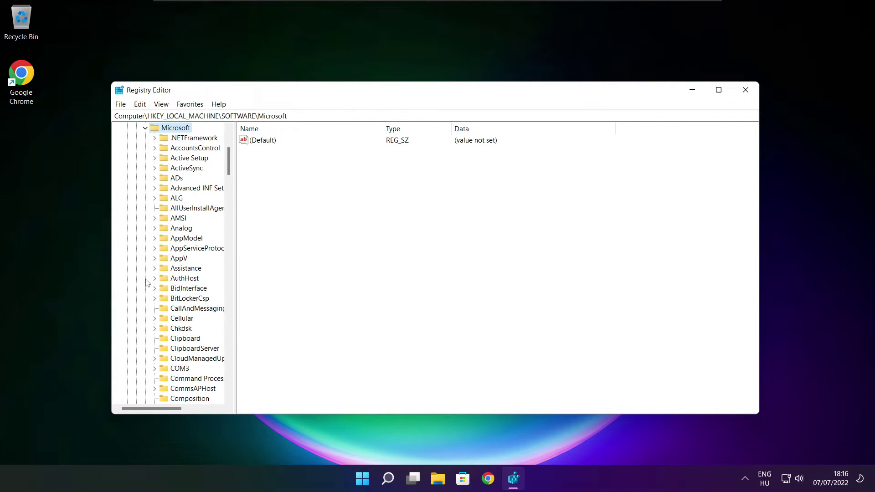
{"action": "scroll", "coordinate": [153, 281], "scroll_direction": "down", "scroll_amount": 6}
{"action": "scroll", "coordinate": [164, 277], "scroll_direction": "down", "scroll_amount": 8}
{"action": "scroll", "coordinate": [175, 273], "scroll_direction": "down", "scroll_amount": 7}
{"action": "scroll", "coordinate": [178, 272], "scroll_direction": "down", "scroll_amount": 5}
{"action": "scroll", "coordinate": [178, 272], "scroll_direction": "down", "scroll_amount": 7}
{"action": "scroll", "coordinate": [179, 272], "scroll_direction": "down", "scroll_amount": 5}
{"action": "scroll", "coordinate": [178, 273], "scroll_direction": "down", "scroll_amount": 6}
{"action": "scroll", "coordinate": [178, 270], "scroll_direction": "down", "scroll_amount": 1}
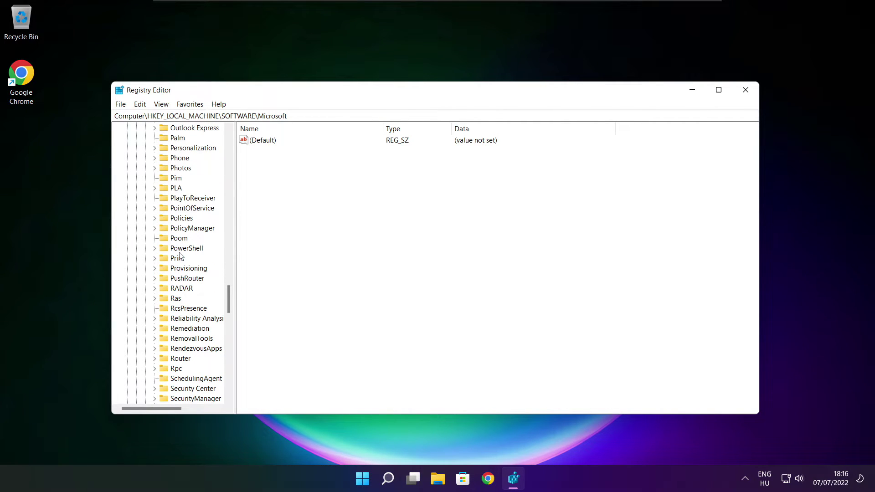
{"action": "scroll", "coordinate": [180, 266], "scroll_direction": "up", "scroll_amount": 1}
- Expand PolicyManager > default > ApplicationManagement and show the AllowGameDVR key's values
{"action": "left_click", "coordinate": [186, 261]}
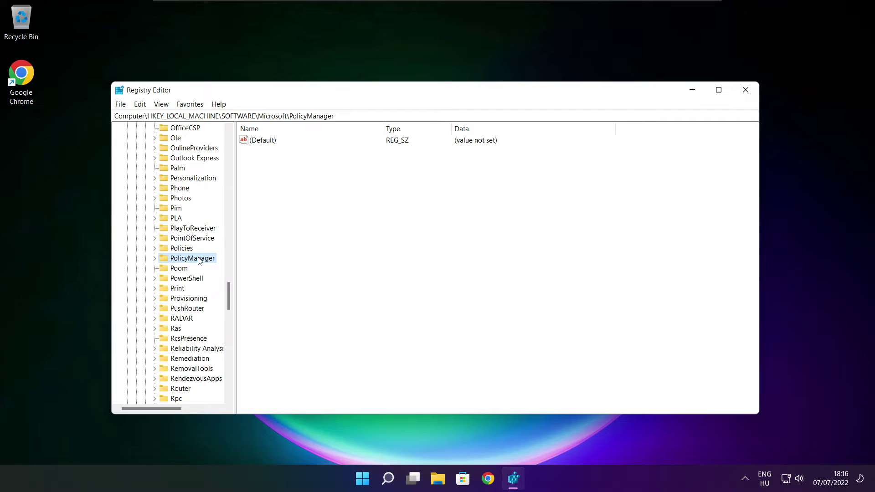
{"action": "left_click", "coordinate": [154, 260]}
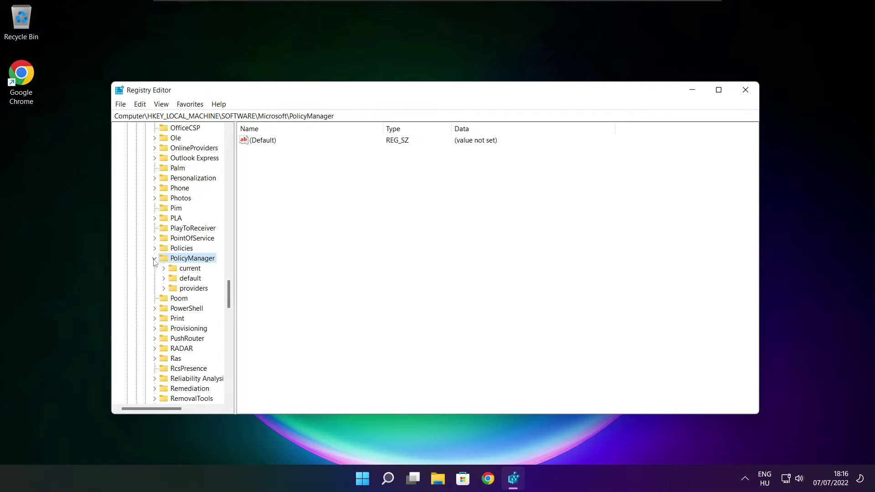
{"action": "left_click", "coordinate": [185, 280]}
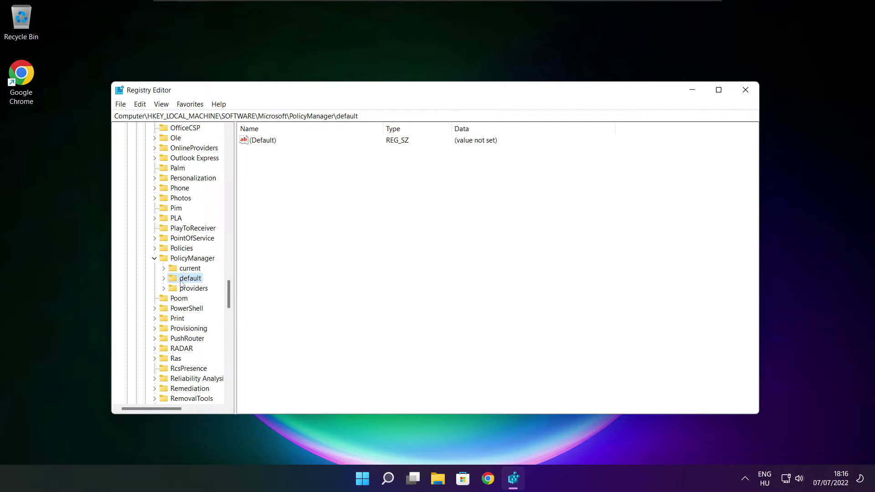
{"action": "left_click", "coordinate": [164, 279]}
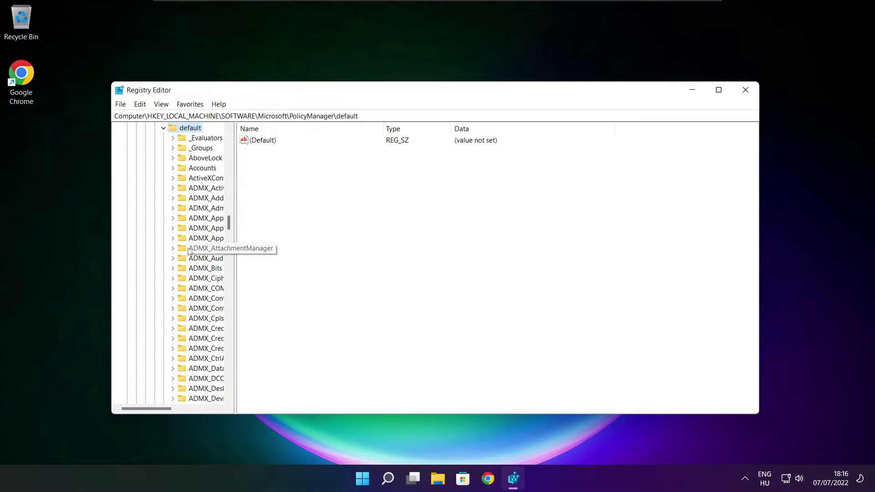
{"action": "scroll", "coordinate": [203, 200], "scroll_direction": "down", "scroll_amount": 5}
{"action": "scroll", "coordinate": [203, 200], "scroll_direction": "down", "scroll_amount": 5}
{"action": "scroll", "coordinate": [203, 199], "scroll_direction": "down", "scroll_amount": 5}
{"action": "scroll", "coordinate": [203, 200], "scroll_direction": "down", "scroll_amount": 5}
{"action": "scroll", "coordinate": [203, 200], "scroll_direction": "down", "scroll_amount": 8}
{"action": "scroll", "coordinate": [203, 199], "scroll_direction": "down", "scroll_amount": 2}
{"action": "left_click_drag", "start_coordinate": [234, 199], "coordinate": [288, 199]}
{"action": "scroll", "coordinate": [232, 197], "scroll_direction": "up", "scroll_amount": 1}
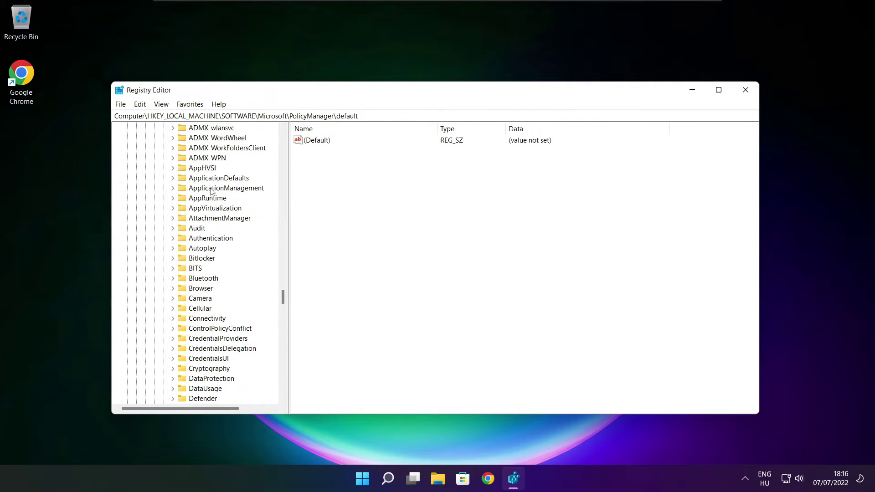
{"action": "left_click", "coordinate": [226, 189]}
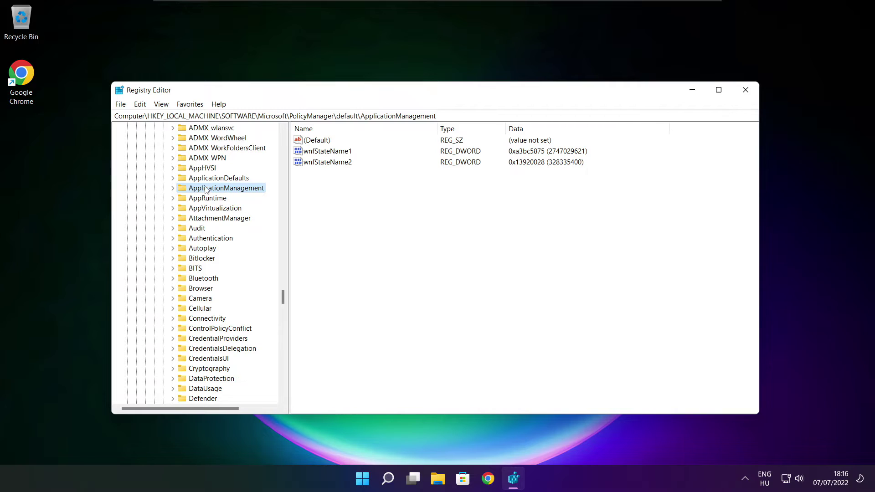
{"action": "left_click", "coordinate": [173, 189]}
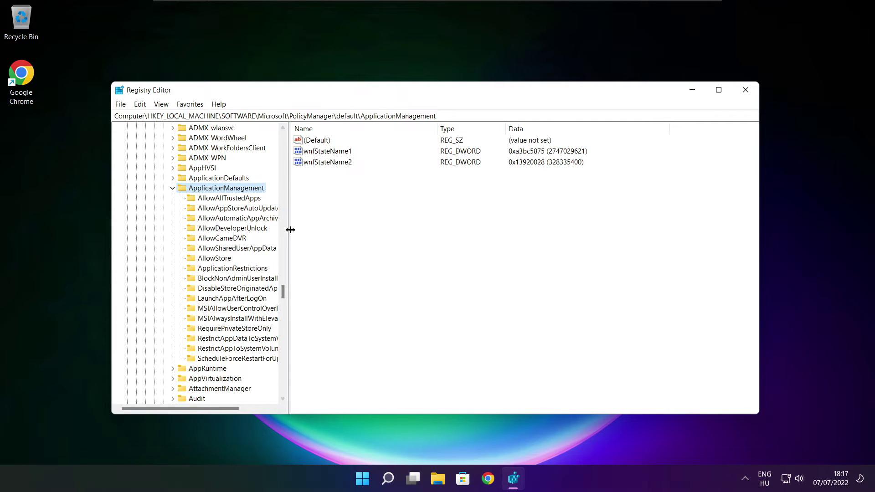
{"action": "left_click_drag", "start_coordinate": [288, 230], "coordinate": [299, 229]}
{"action": "left_click", "coordinate": [222, 238]}
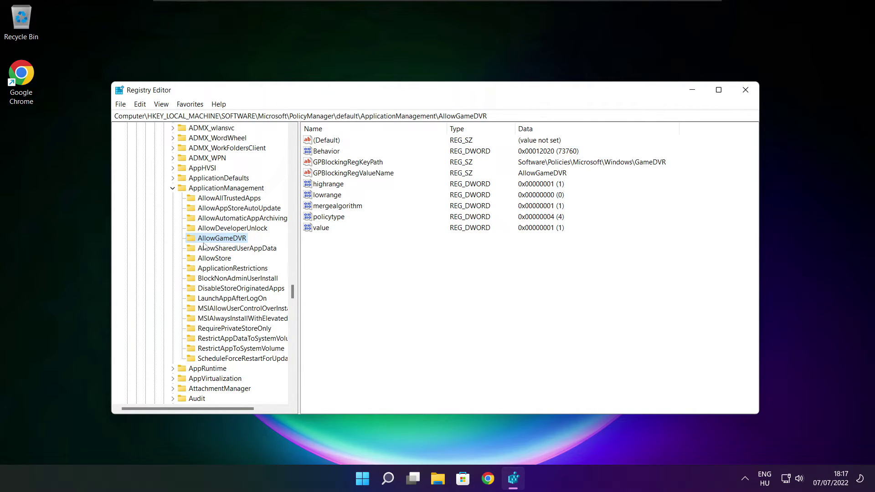
- Set AllowGameDVR's 'value' entry to 0, confirm, and close Registry Editor
{"action": "left_click", "coordinate": [320, 229]}
{"action": "double_click", "coordinate": [325, 229]}
{"action": "left_click_drag", "start_coordinate": [245, 147], "coordinate": [445, 181]}
{"action": "type", "text": "1"}
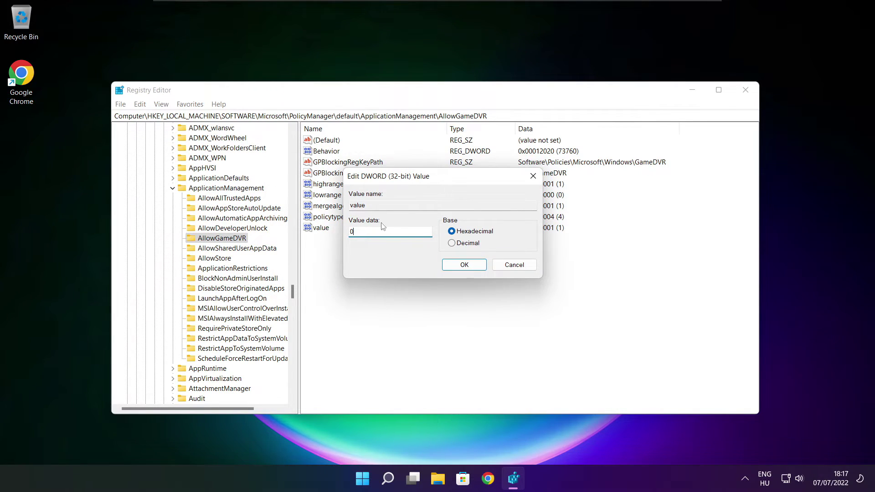
{"action": "left_click", "coordinate": [465, 266]}
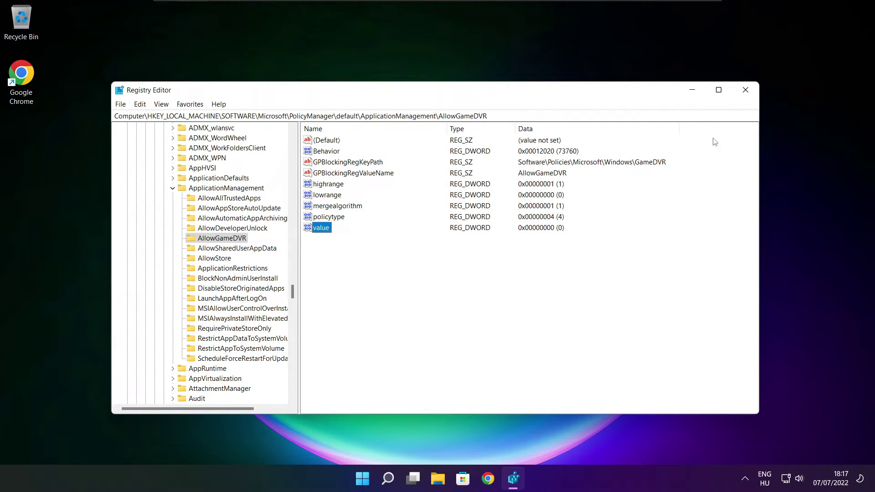
{"action": "left_click", "coordinate": [746, 92]}
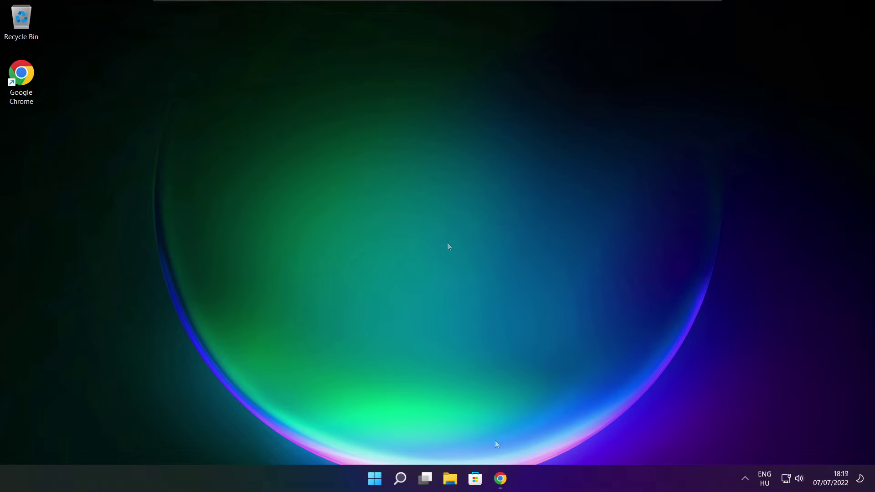
- Return to Chrome's Microsoft download page and download the DirectX End-User Runtime Web Installer
{"action": "left_click", "coordinate": [501, 481]}
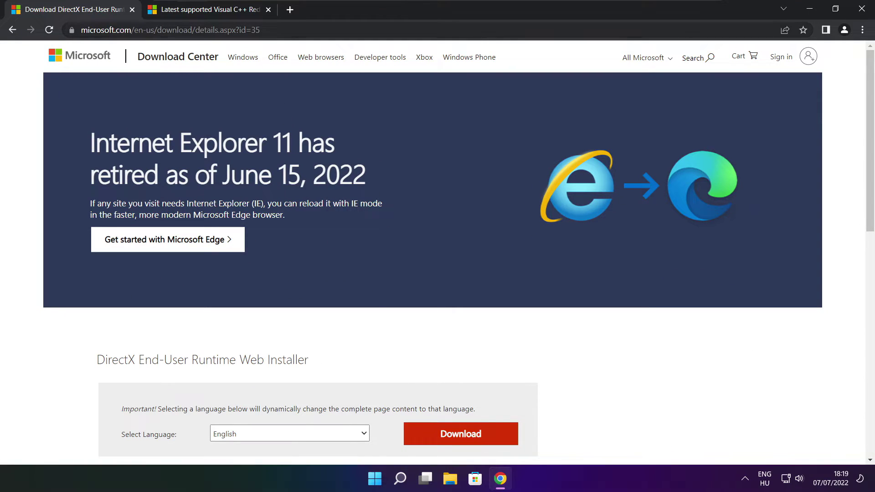
{"action": "mouse_move", "coordinate": [263, 29]}
{"action": "left_mouse_down"}
{"action": "mouse_move", "coordinate": [79, 29]}
{"action": "mouse_move", "coordinate": [306, 29]}
{"action": "left_mouse_up"}
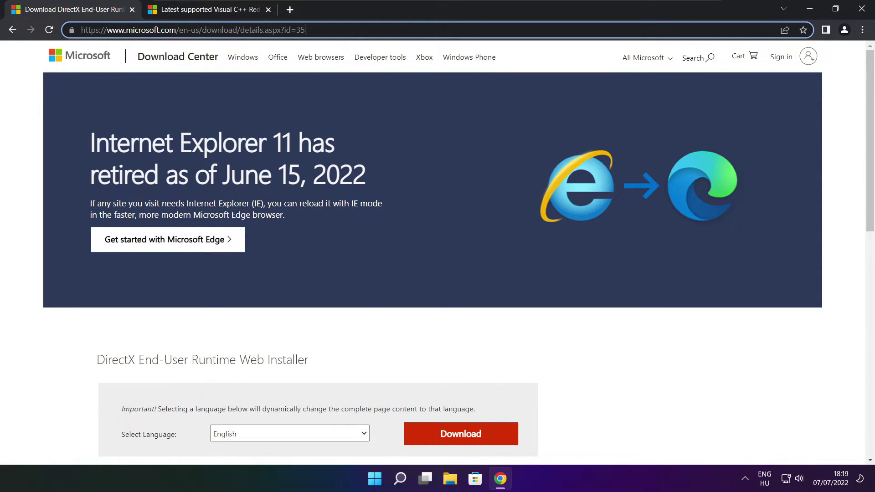
{"action": "left_click", "coordinate": [314, 330]}
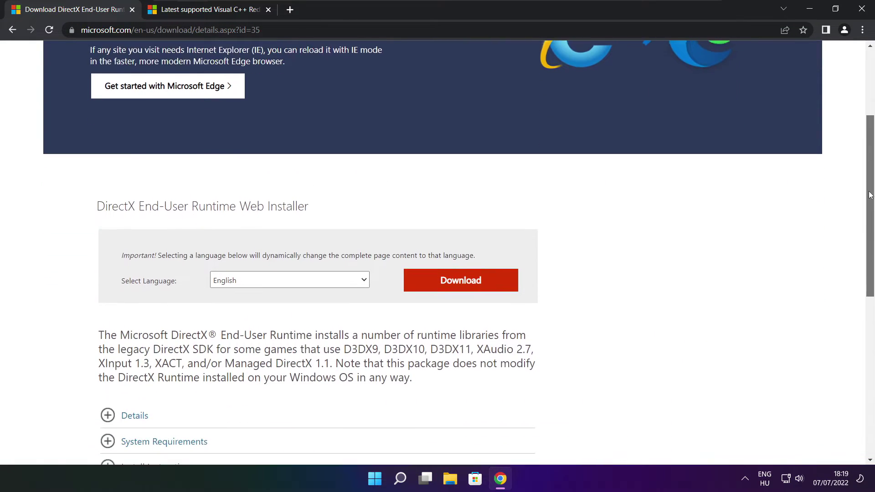
{"action": "left_click_drag", "start_coordinate": [869, 127], "coordinate": [869, 200]}
{"action": "left_click_drag", "start_coordinate": [309, 186], "coordinate": [369, 191]}
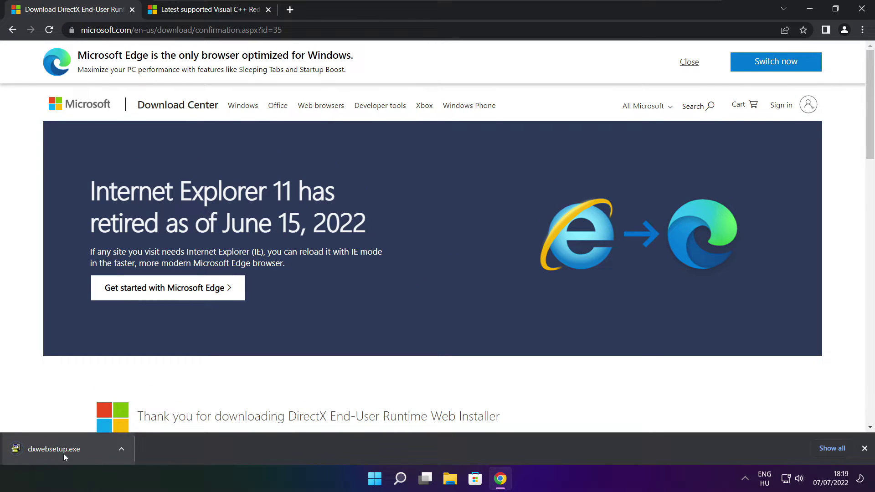
- Run dxwebsetup.exe and accept the DirectX license agreement
{"action": "left_click", "coordinate": [82, 449]}
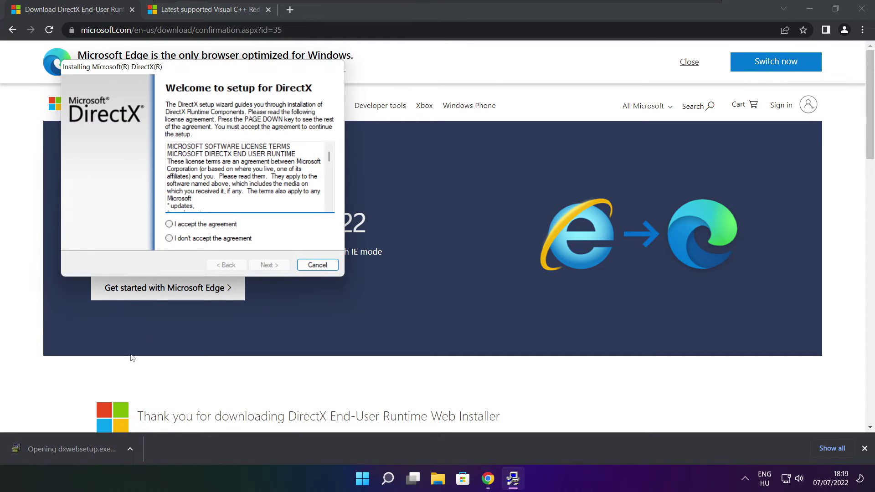
{"action": "left_click_drag", "start_coordinate": [185, 69], "coordinate": [416, 132]}
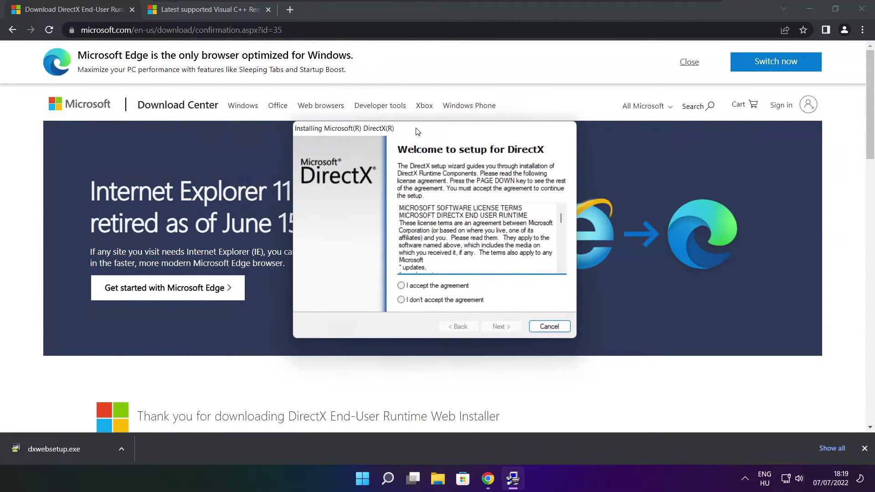
{"action": "left_click_drag", "start_coordinate": [561, 220], "coordinate": [562, 235]}
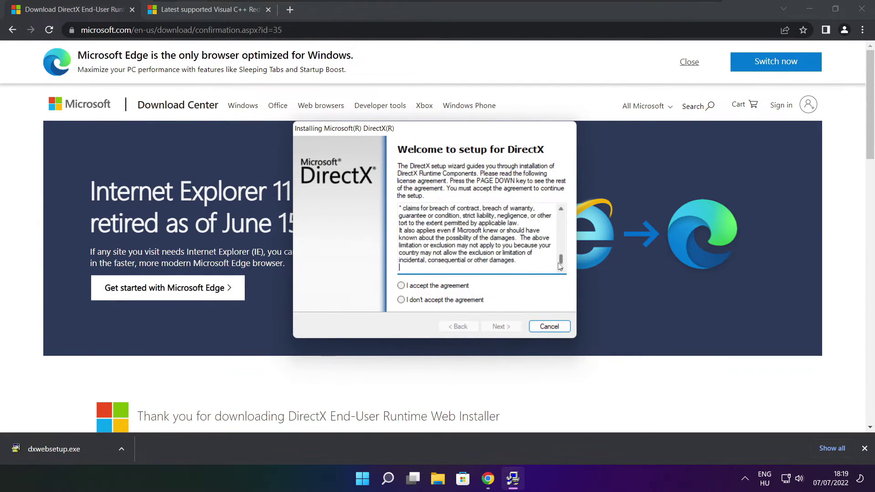
{"action": "left_click", "coordinate": [414, 287]}
{"action": "left_click", "coordinate": [509, 329]}
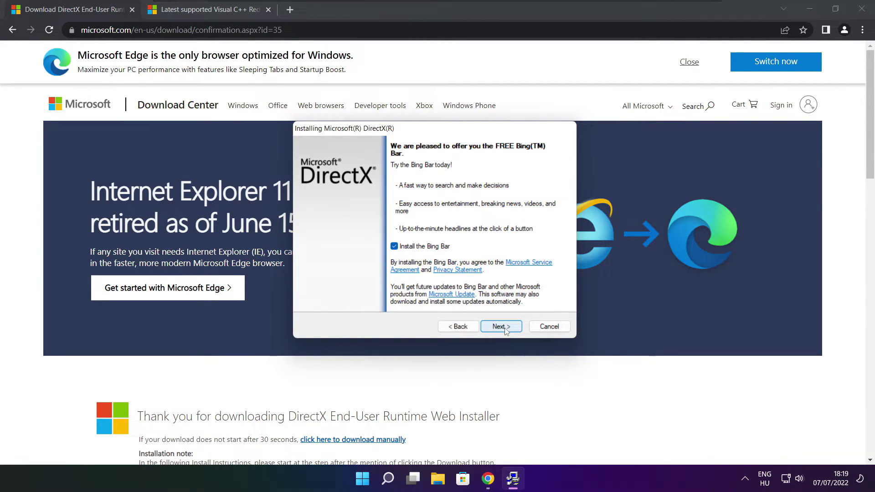
- Untick the Bing Bar, install the DirectX components and finish the setup
{"action": "left_click", "coordinate": [395, 246]}
{"action": "left_click", "coordinate": [510, 329]}
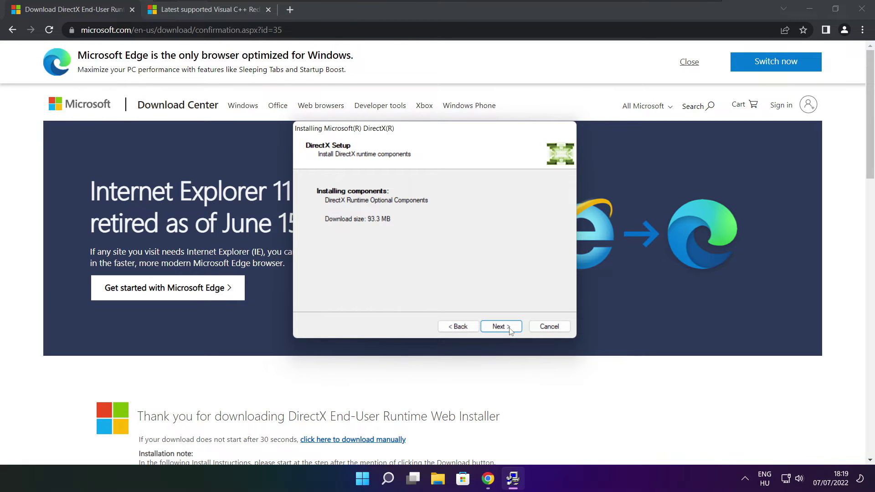
{"action": "left_click", "coordinate": [502, 328]}
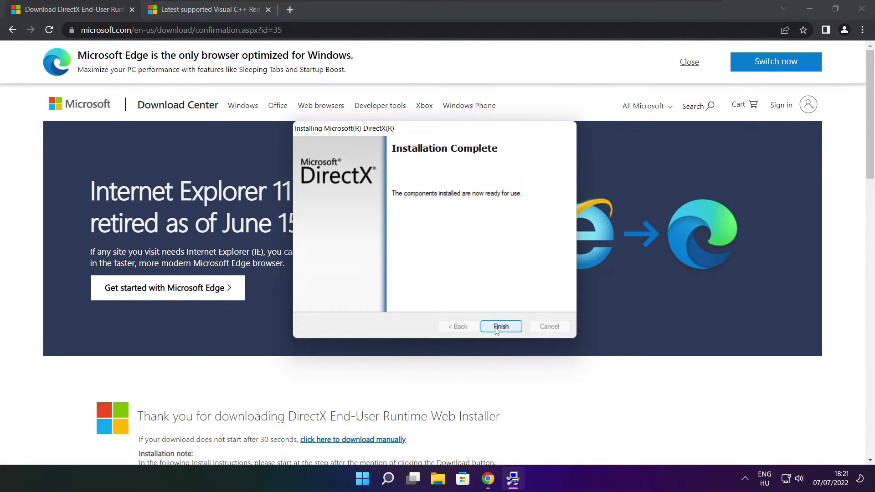
{"action": "left_click", "coordinate": [506, 329]}
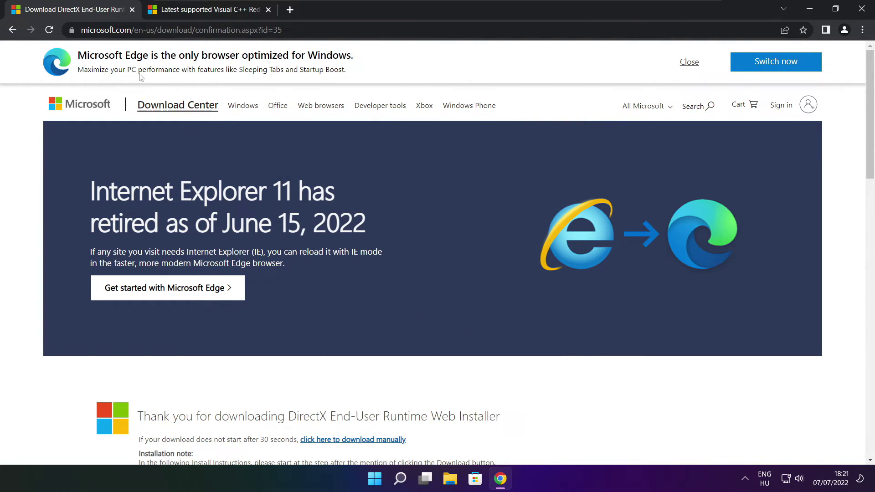
- Close the DirectX tab and bring up the Visual C++ redistributable downloads table
{"action": "left_click", "coordinate": [131, 10]}
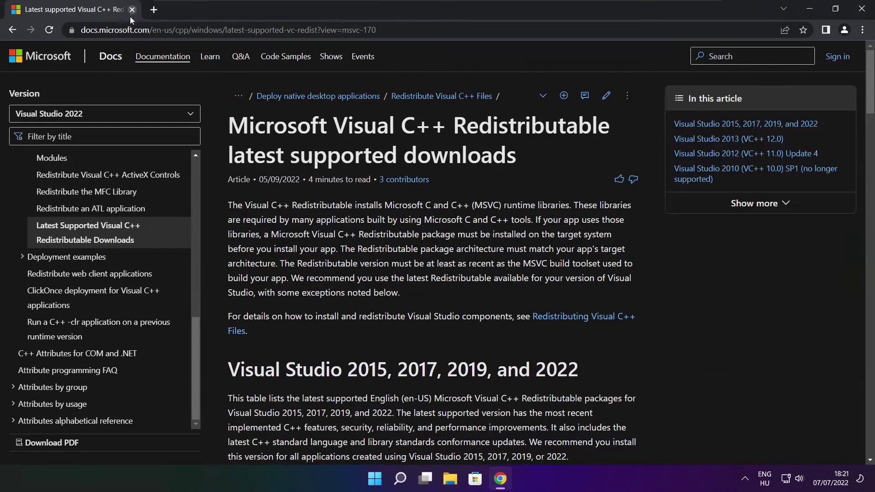
{"action": "left_click_drag", "start_coordinate": [377, 30], "coordinate": [80, 29]}
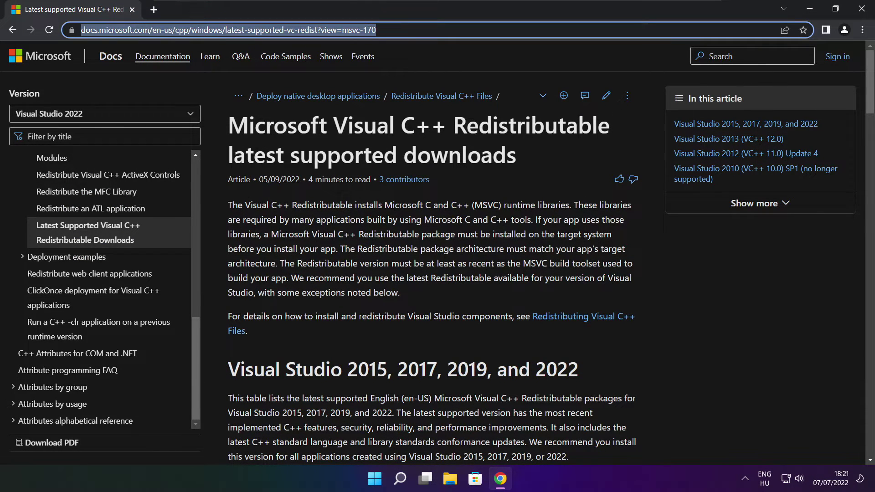
{"action": "left_click", "coordinate": [434, 55]}
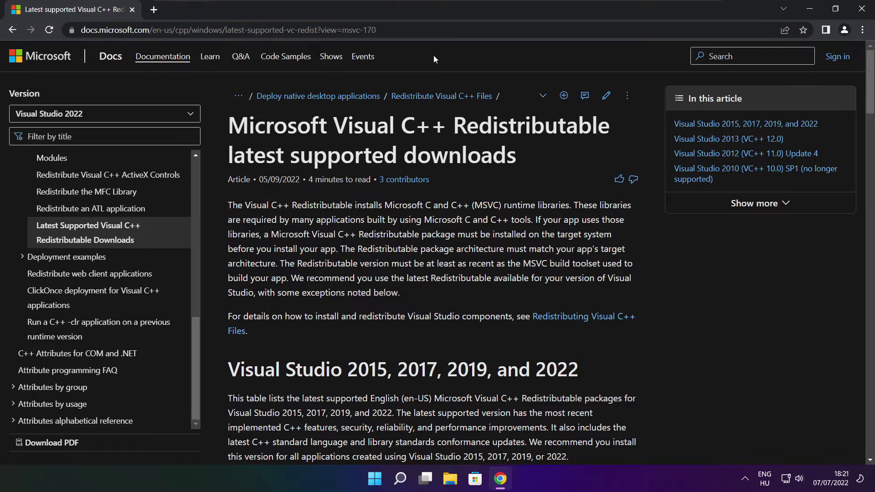
{"action": "left_click_drag", "start_coordinate": [869, 82], "coordinate": [865, 132]}
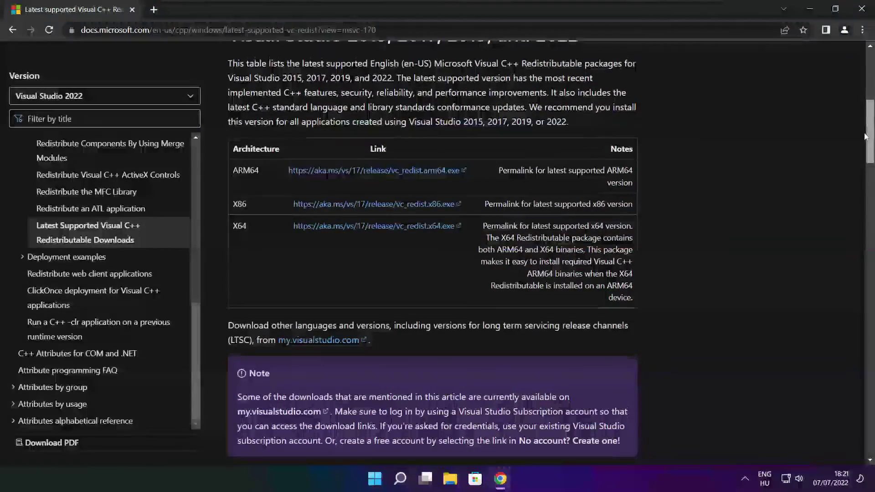
{"action": "scroll", "coordinate": [850, 131], "scroll_direction": "up", "scroll_amount": 1}
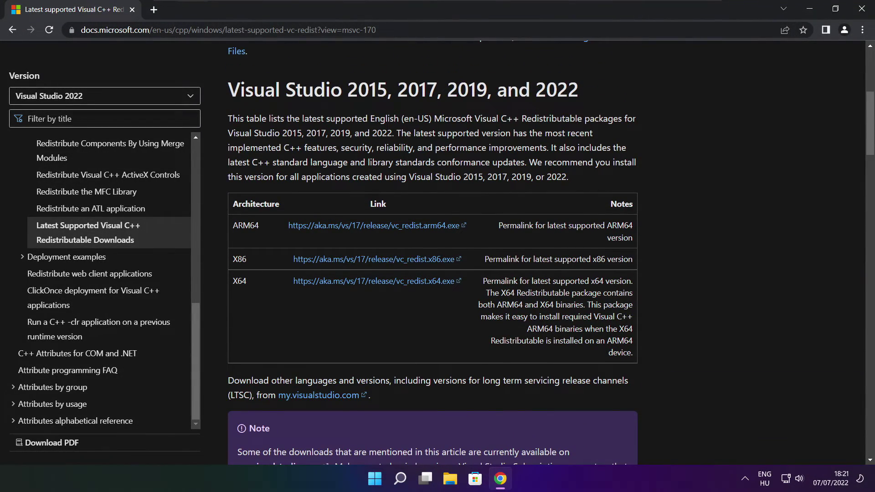
{"action": "left_click_drag", "start_coordinate": [233, 224], "coordinate": [587, 313]}
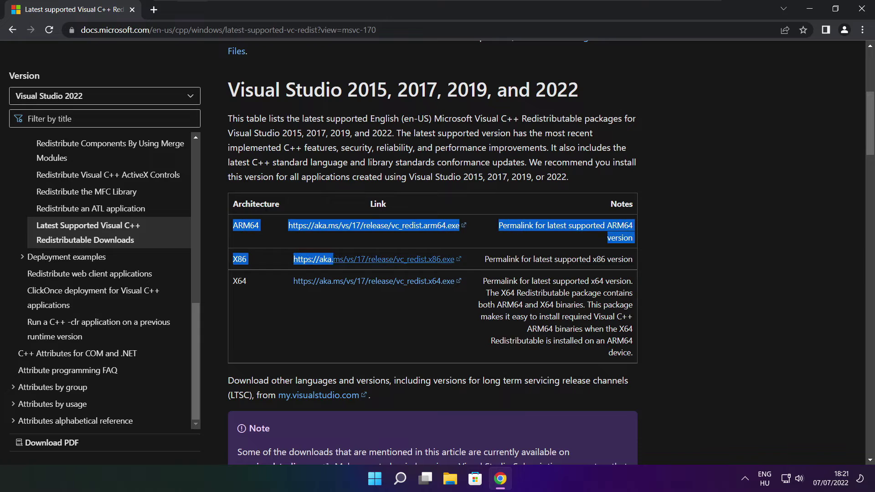
{"action": "left_click", "coordinate": [588, 313]}
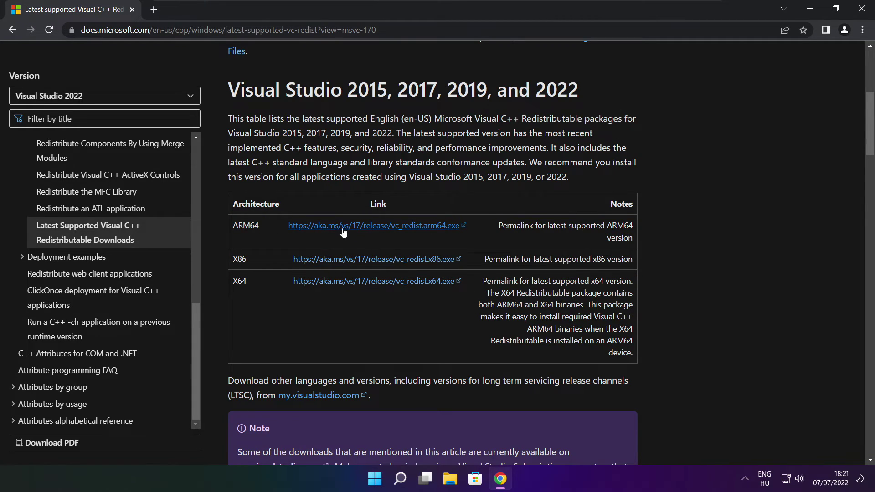
- Download the ARM64 and x86 Visual C++ redistributable installers
{"action": "left_click", "coordinate": [362, 230]}
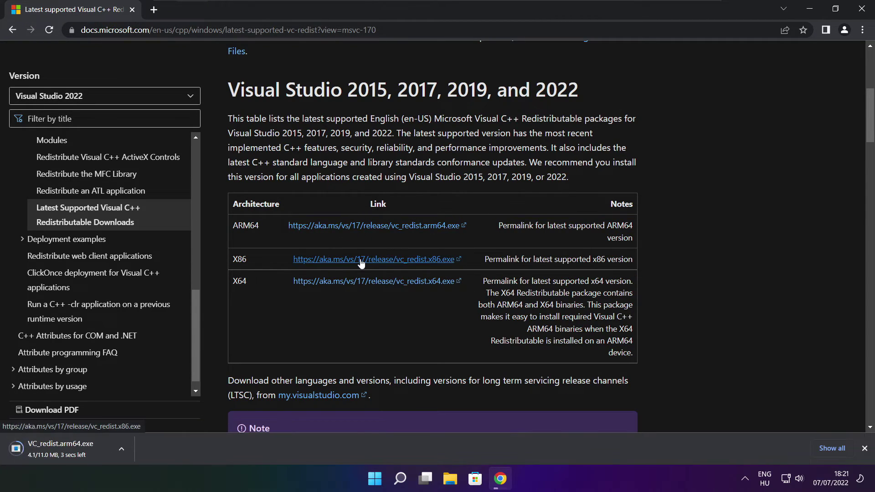
{"action": "left_click", "coordinate": [361, 281]}
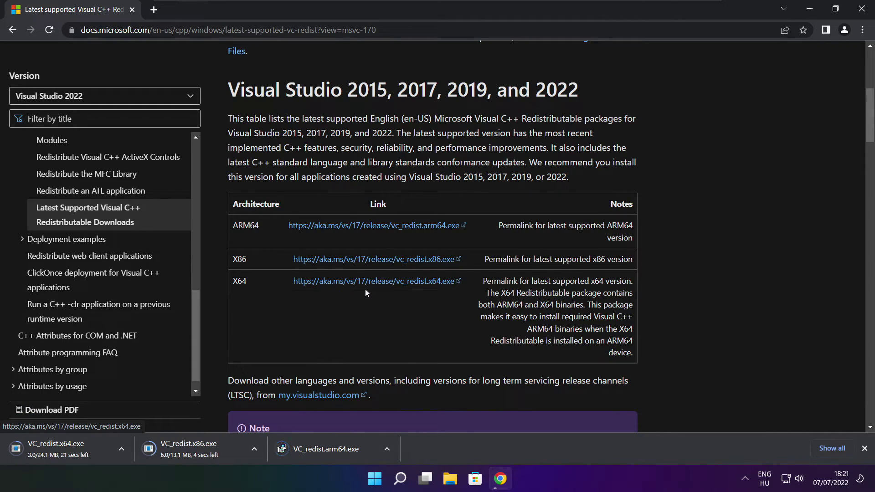
- Run the ARM64 redistributable installer, accept its terms, and dismiss the failed setup
{"action": "left_click", "coordinate": [334, 451]}
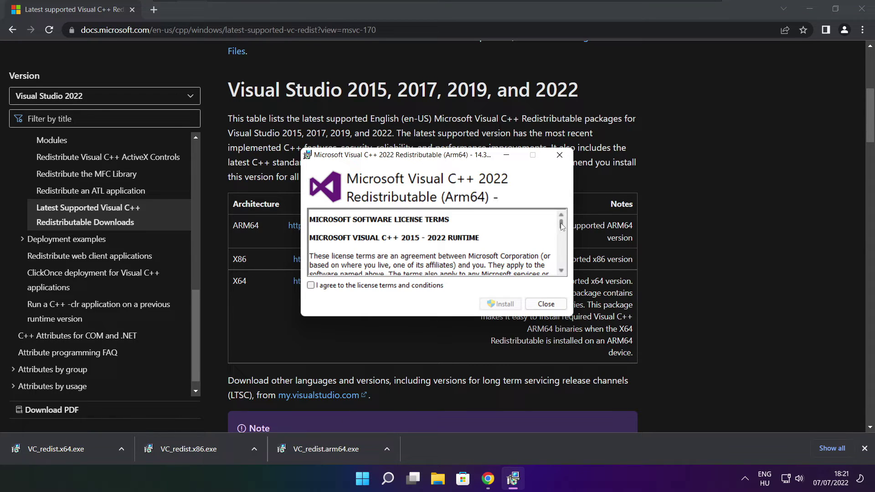
{"action": "left_click_drag", "start_coordinate": [562, 225], "coordinate": [561, 271]}
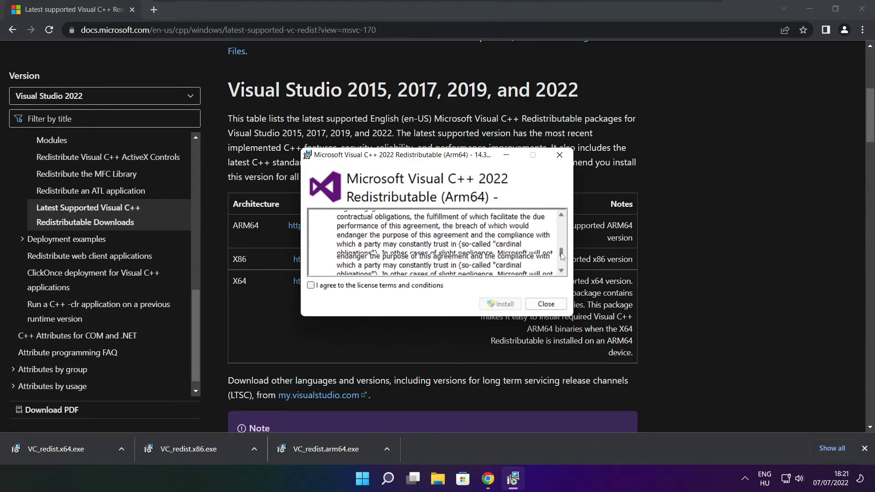
{"action": "left_click", "coordinate": [311, 286]}
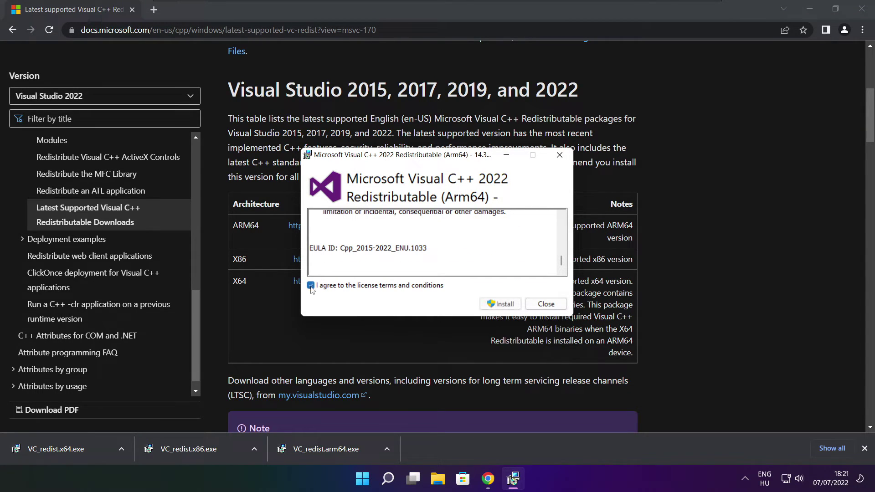
{"action": "left_click", "coordinate": [496, 307]}
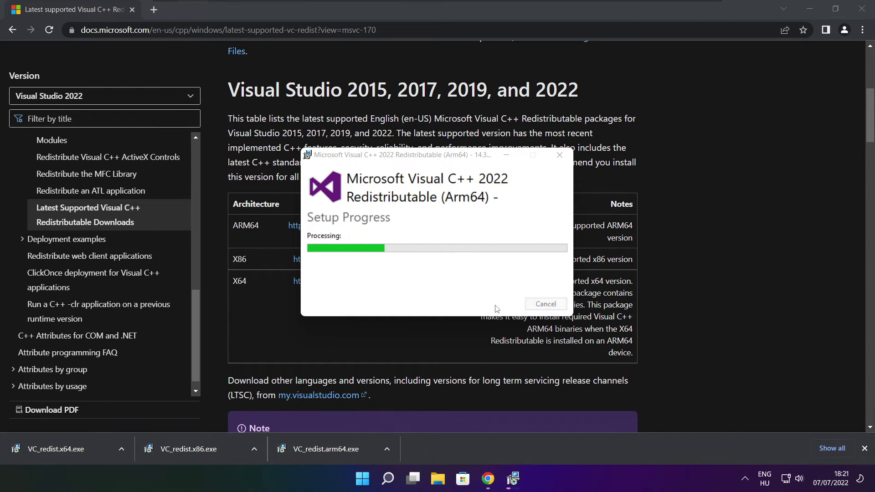
{"action": "left_click", "coordinate": [545, 305]}
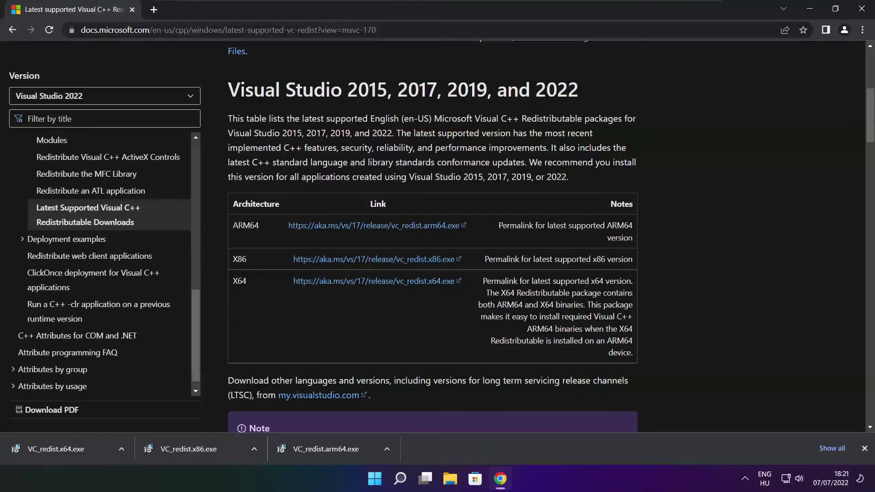
- Install the x86 Visual C++ 2015-2022 redistributable and close its finished setup
{"action": "left_click", "coordinate": [205, 448]}
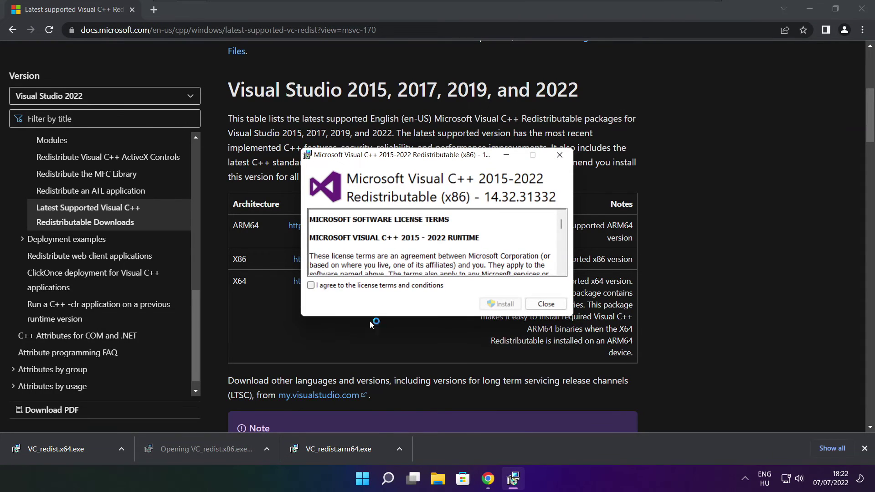
{"action": "left_click_drag", "start_coordinate": [563, 231], "coordinate": [564, 268]}
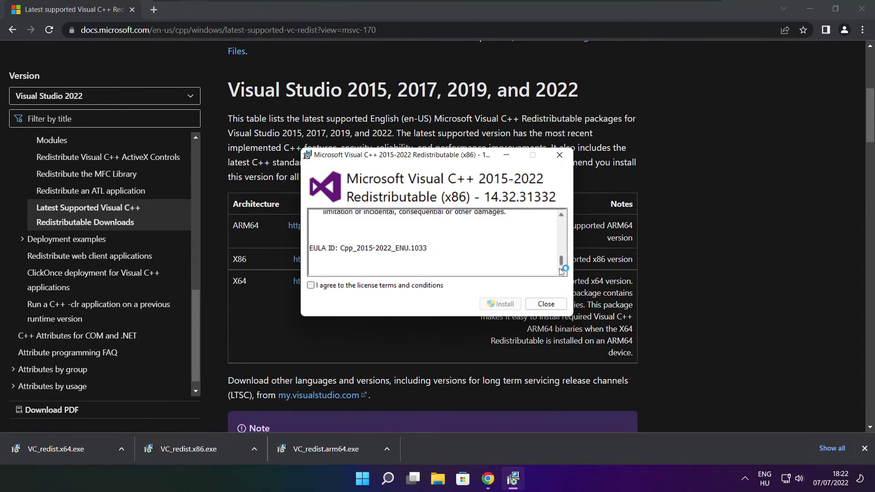
{"action": "left_click", "coordinate": [311, 284]}
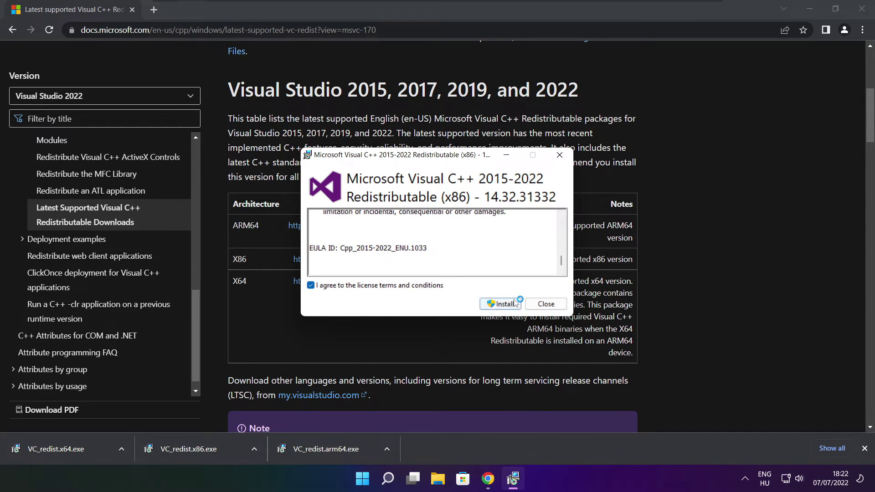
{"action": "left_click", "coordinate": [501, 305]}
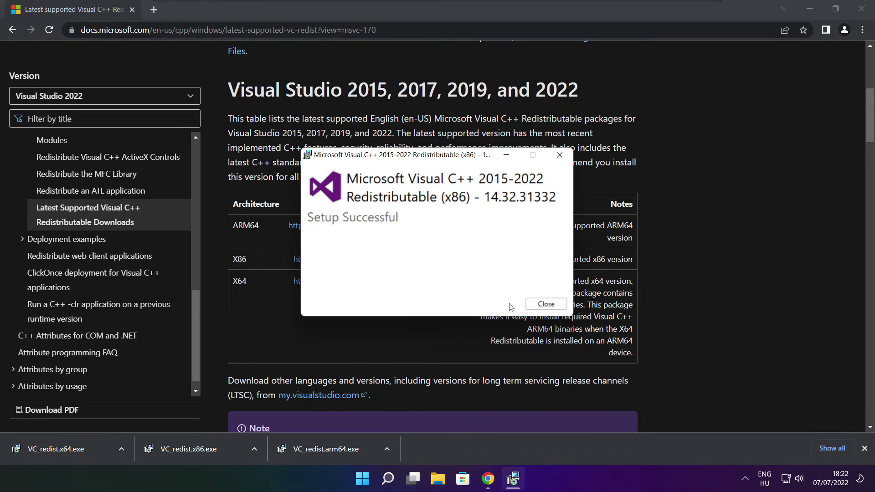
{"action": "left_click", "coordinate": [546, 305]}
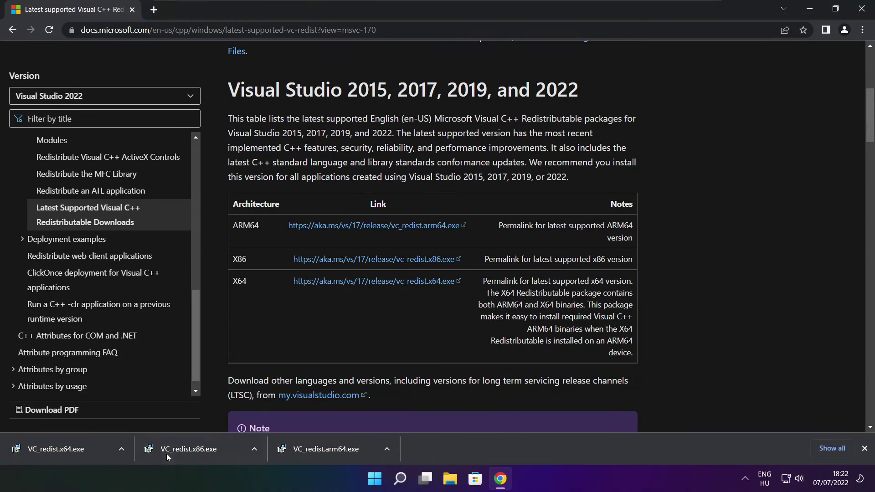
- Install the x64 Visual C++ 2015-2022 redistributable from VC_redist.x64.exe and close setup
{"action": "left_click", "coordinate": [74, 449]}
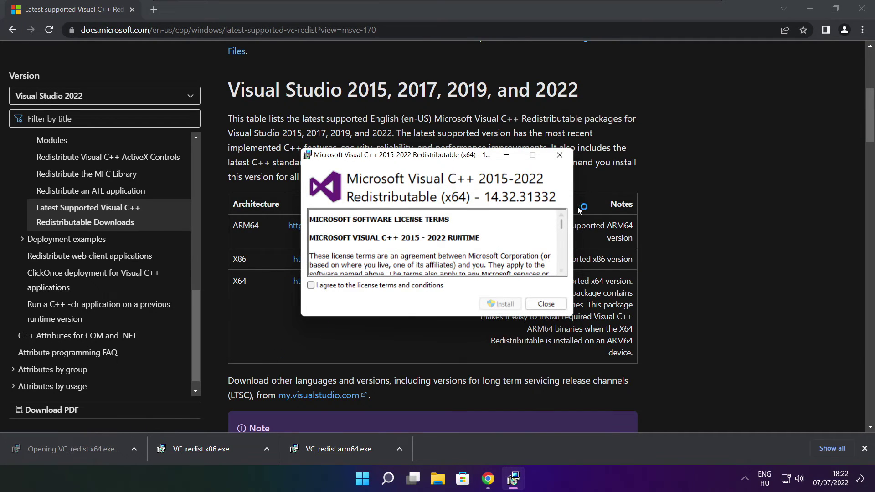
{"action": "left_click_drag", "start_coordinate": [563, 224], "coordinate": [562, 271]}
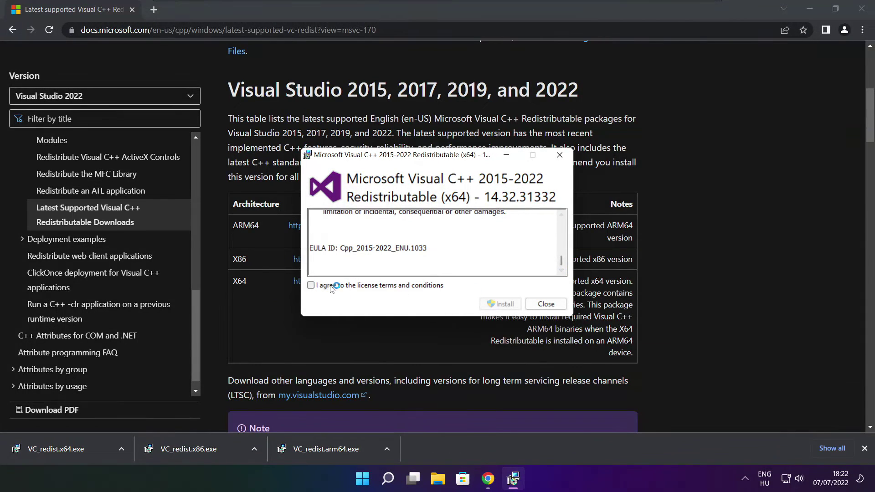
{"action": "left_click", "coordinate": [312, 286]}
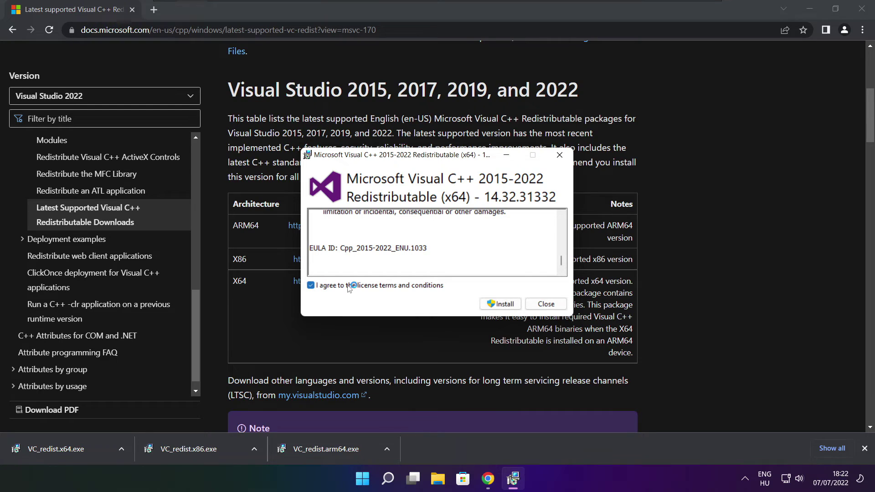
{"action": "left_click", "coordinate": [503, 306]}
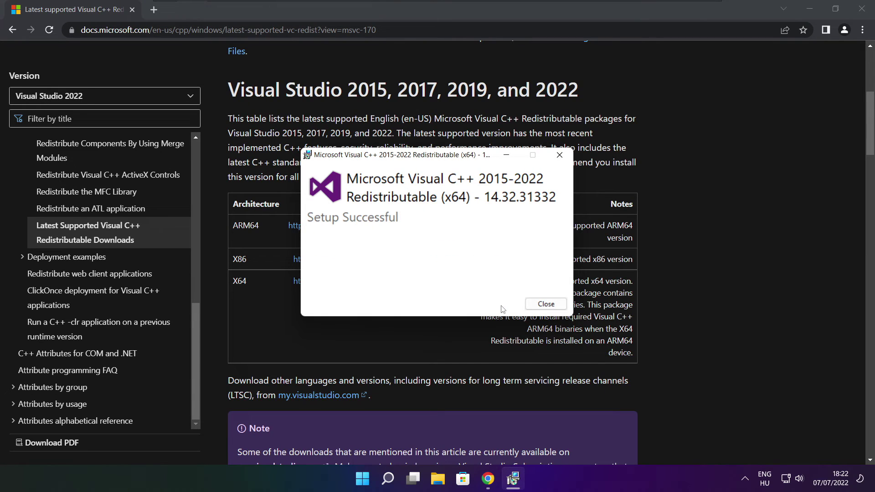
{"action": "left_click", "coordinate": [546, 304]}
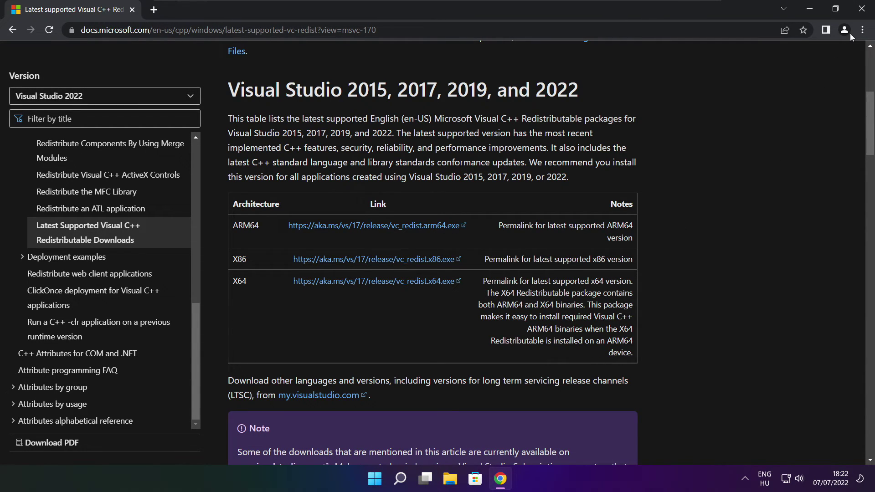
- Close Chrome and restart the PC from the Start menu's power options
{"action": "left_click", "coordinate": [863, 11]}
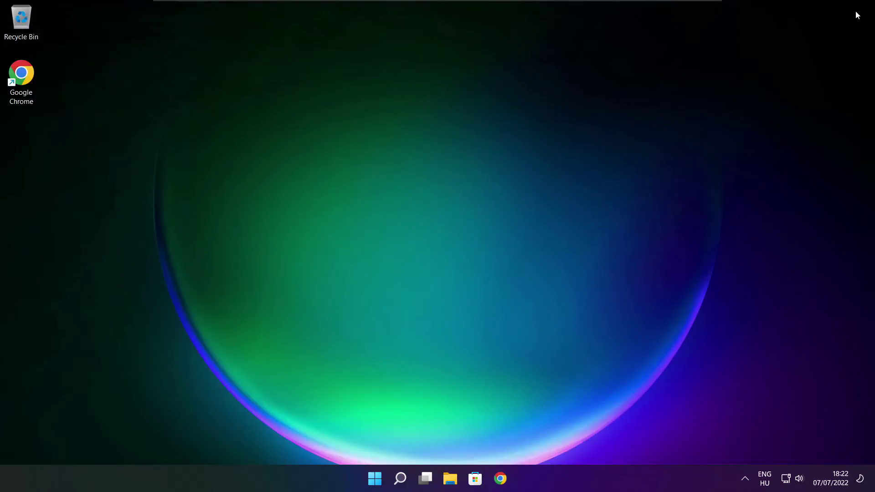
{"action": "left_click", "coordinate": [375, 478]}
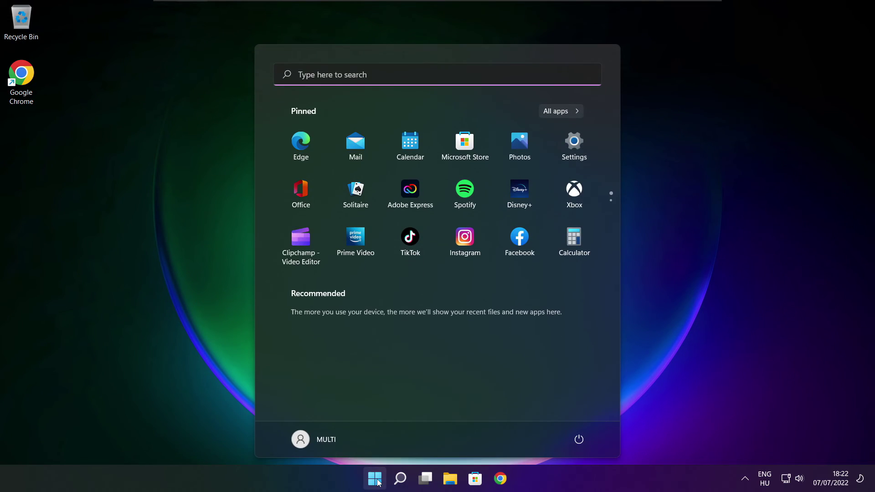
{"action": "left_click", "coordinate": [577, 443]}
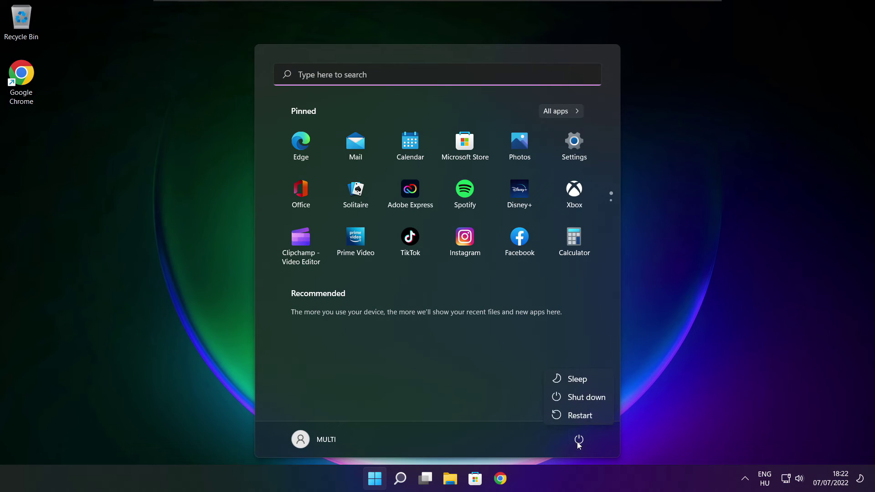
{"action": "left_click", "coordinate": [584, 414]}
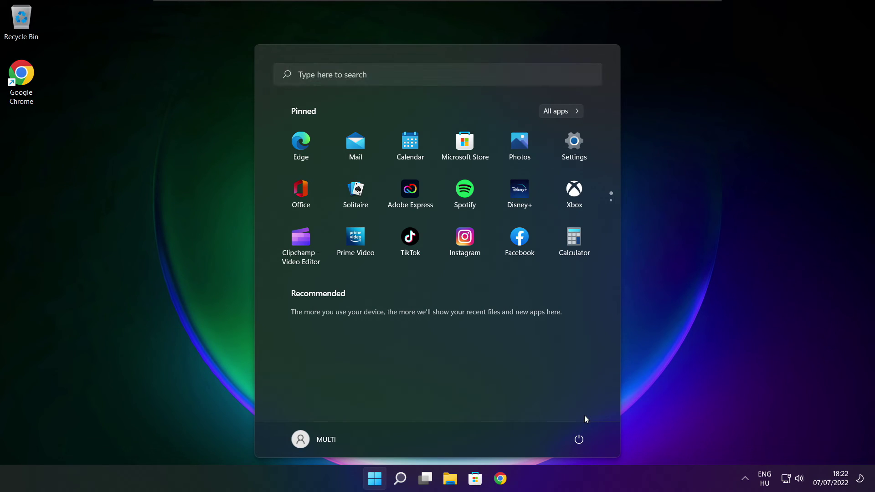